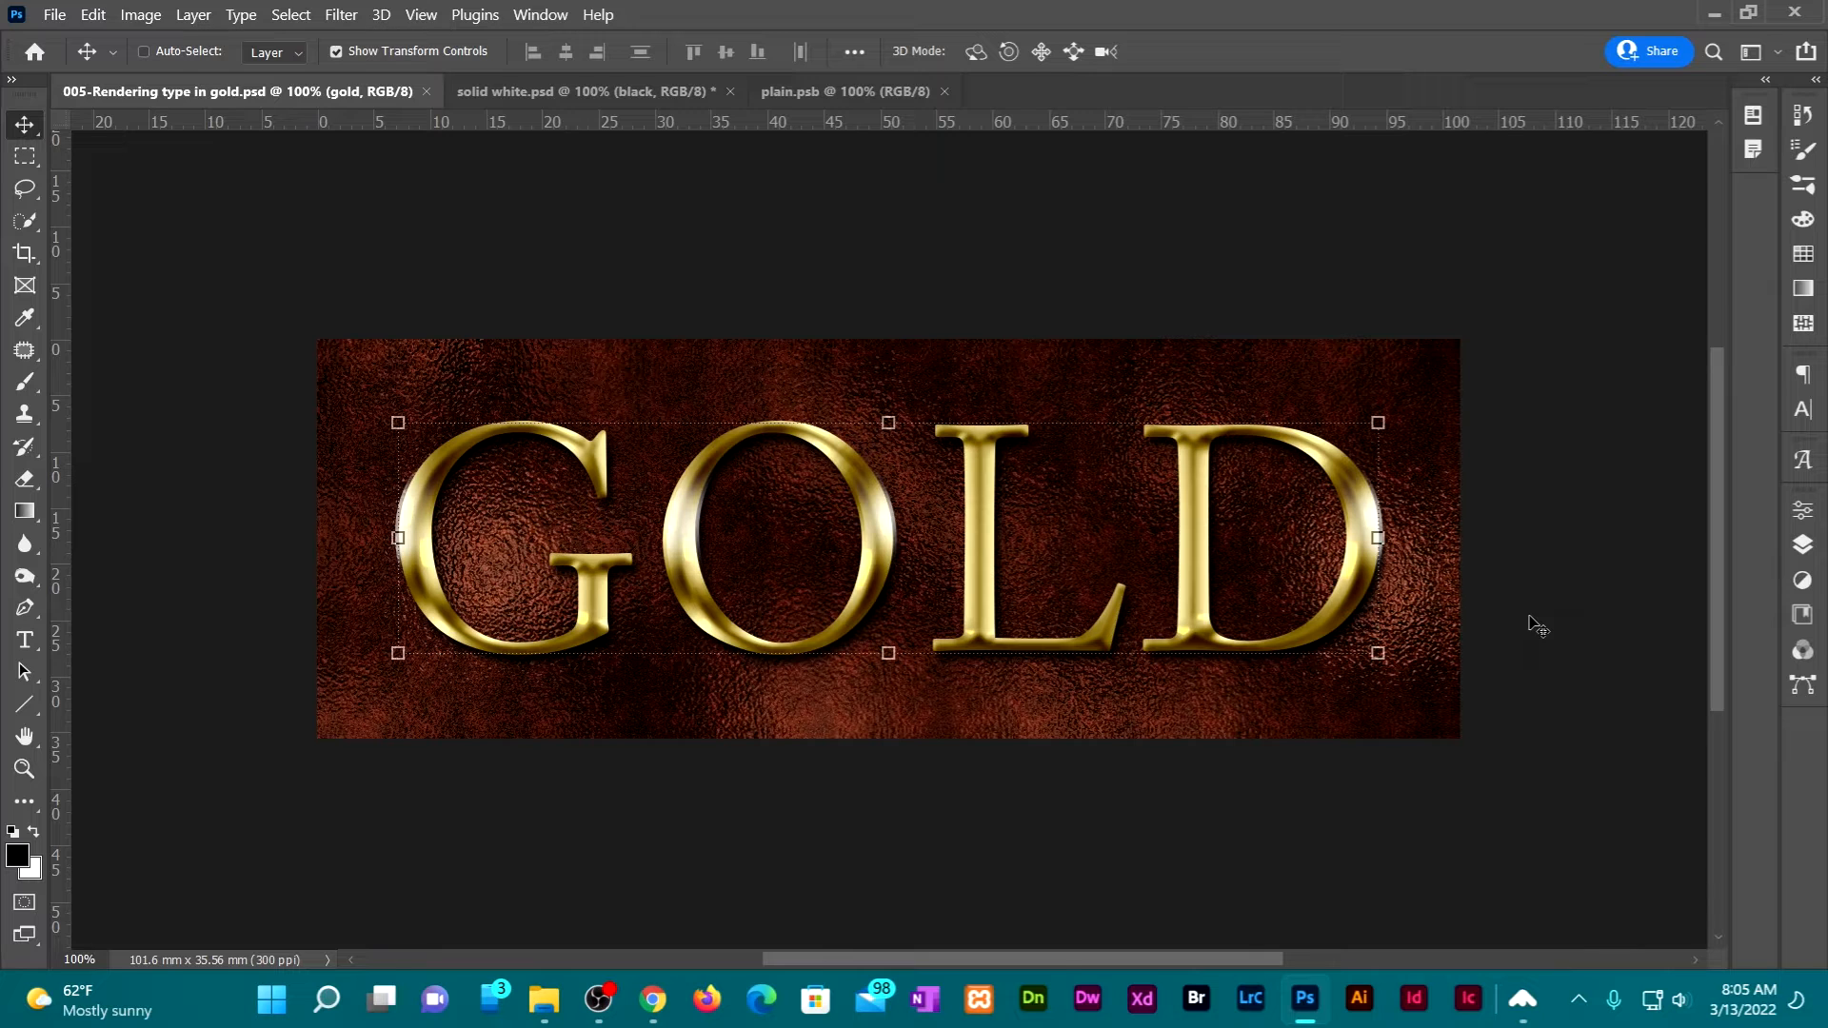
Save the changes in the solid white.psd document
left_click(571, 92)
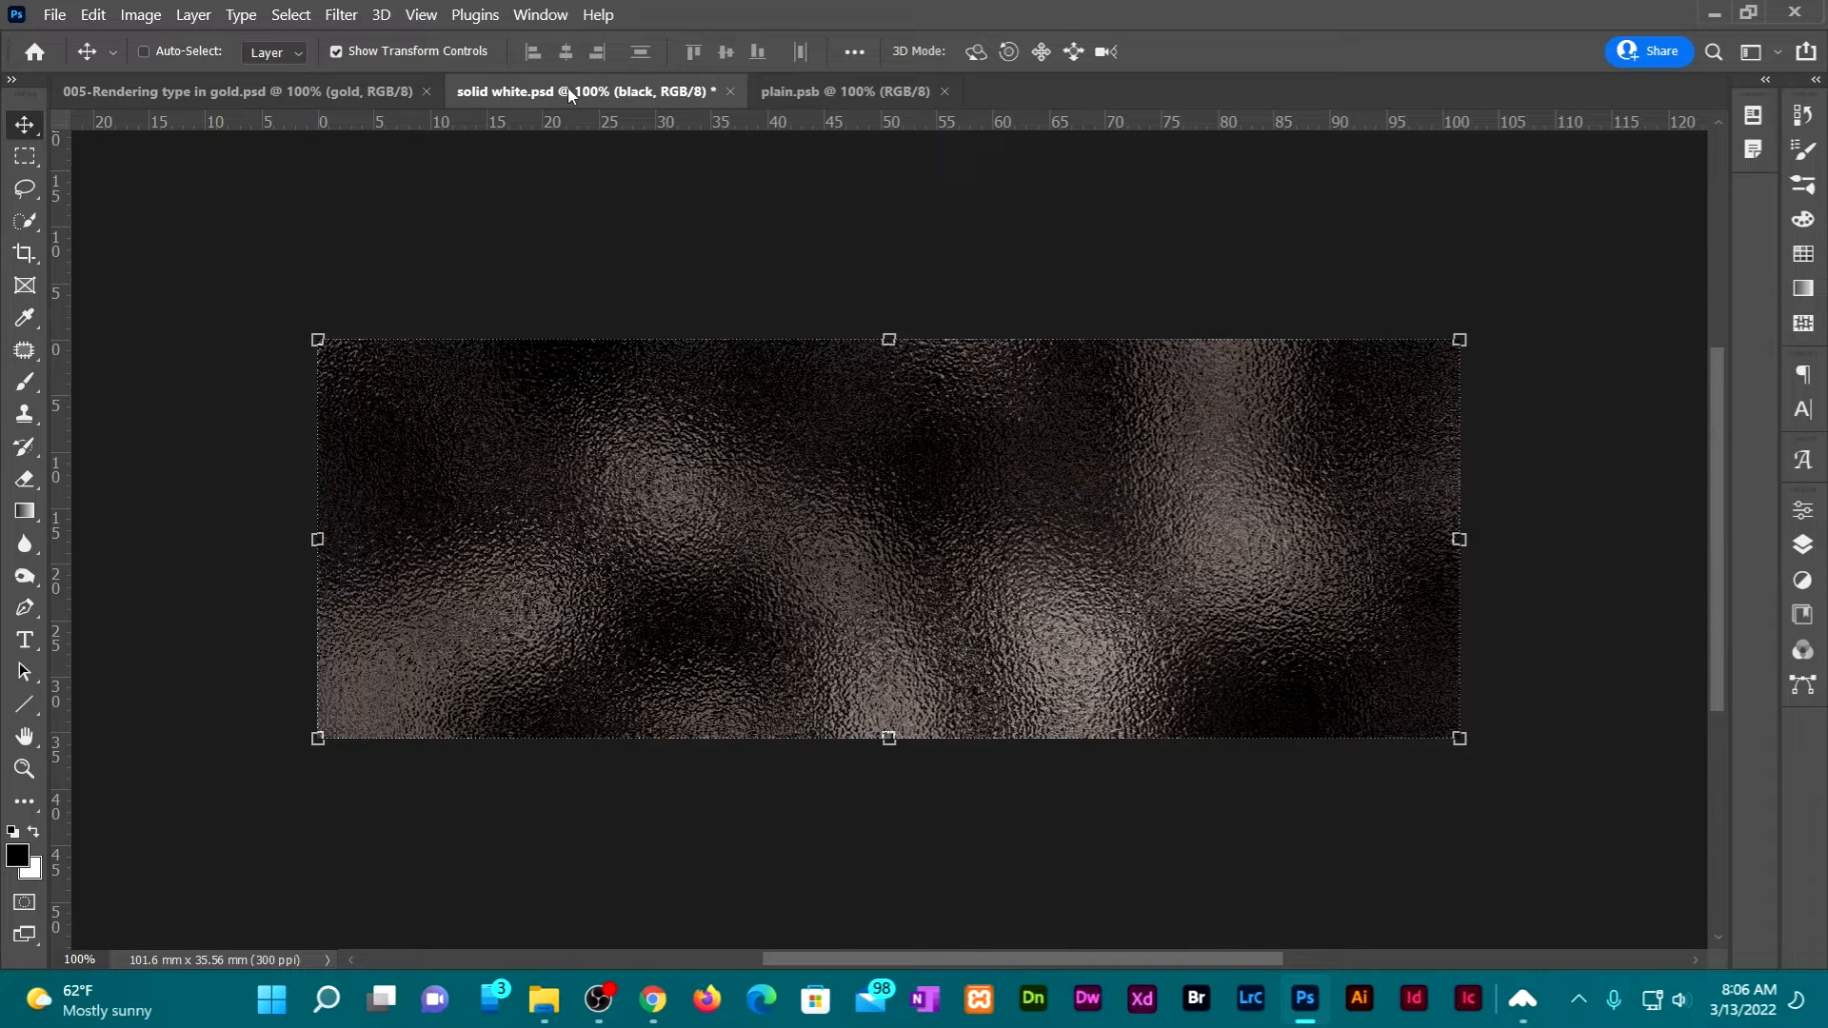
key("ctrl+s")
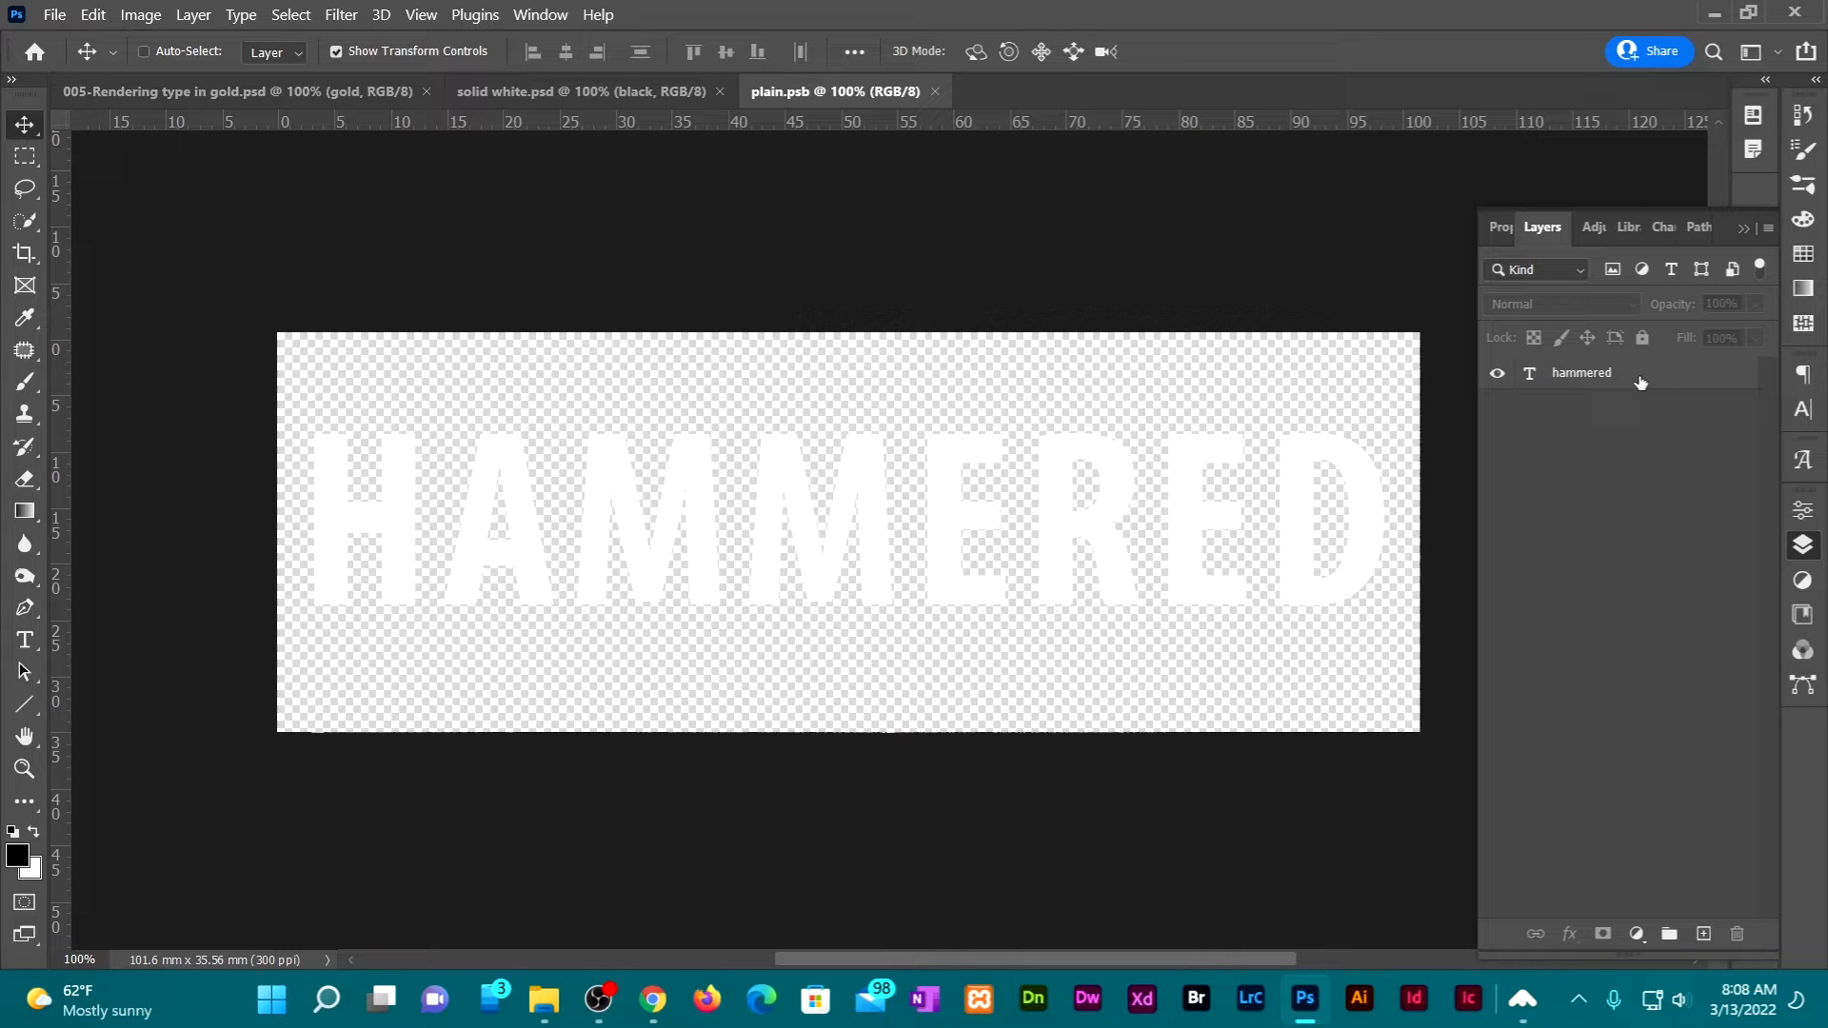
Add a new layer named "black" above the hammered text layer in plain.psb and hide the text layer
left_click(1704, 936)
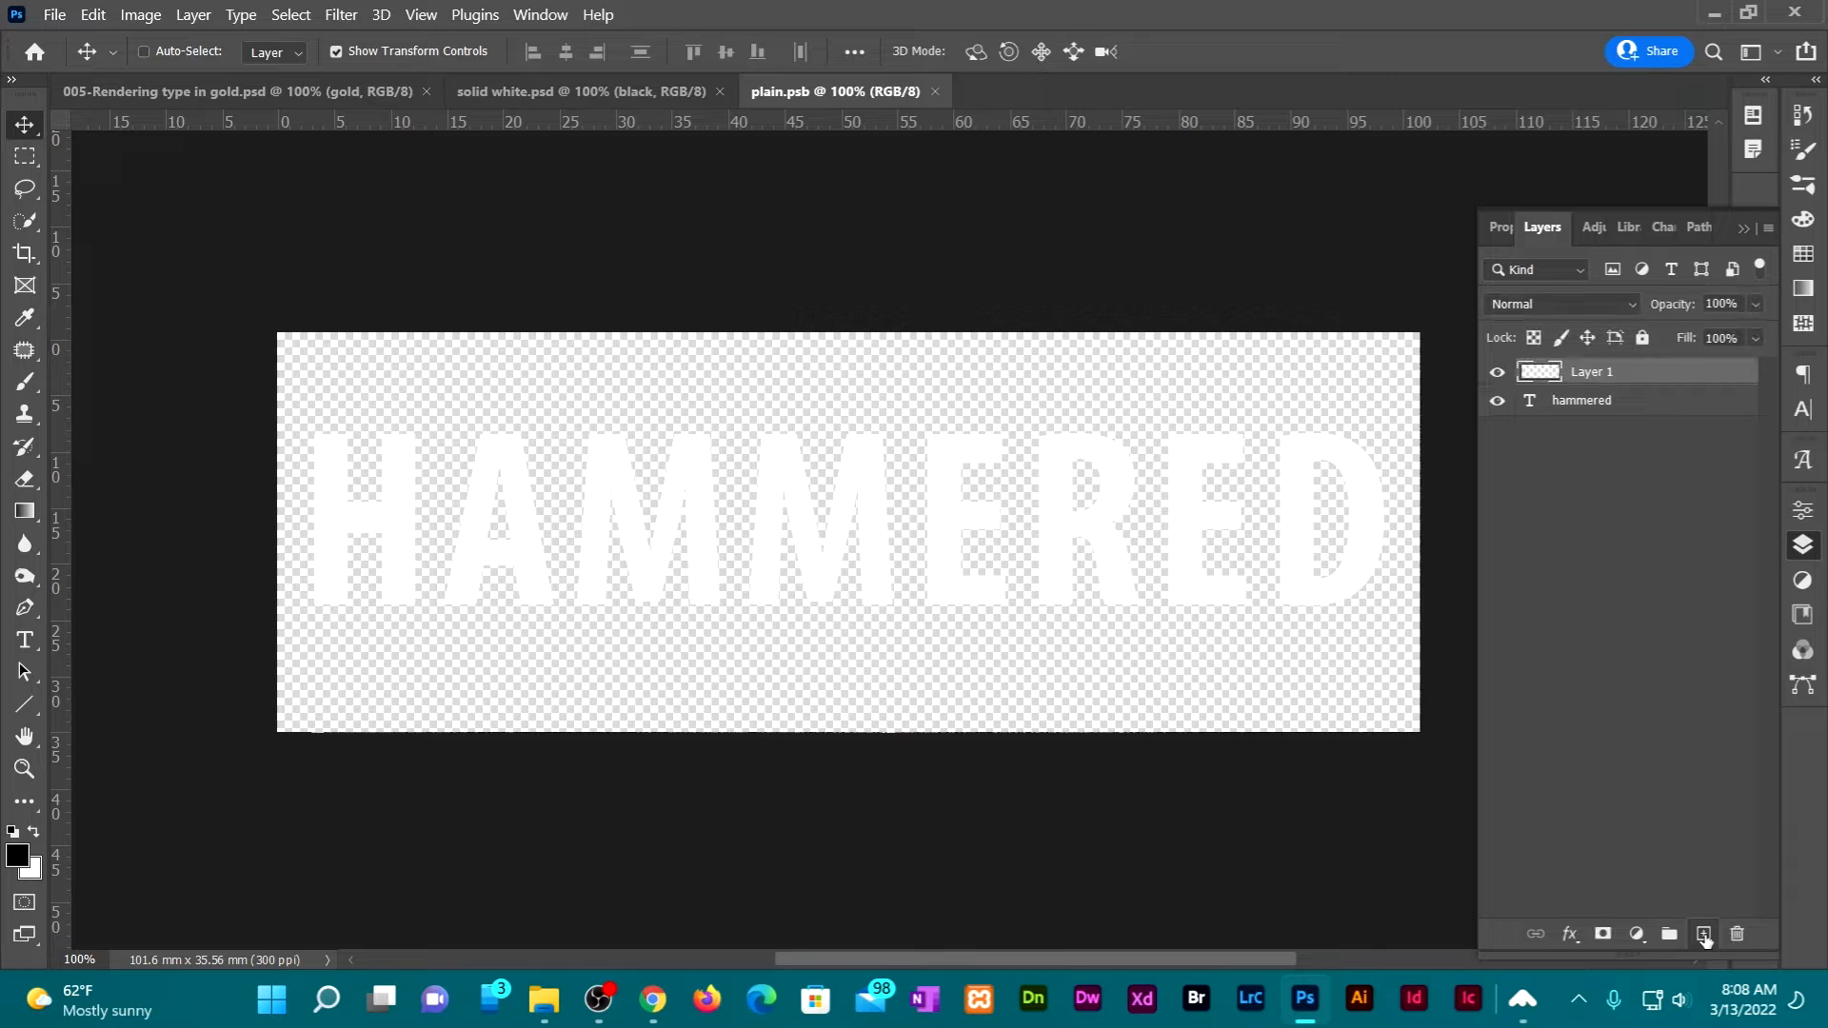
double_click(1591, 373)
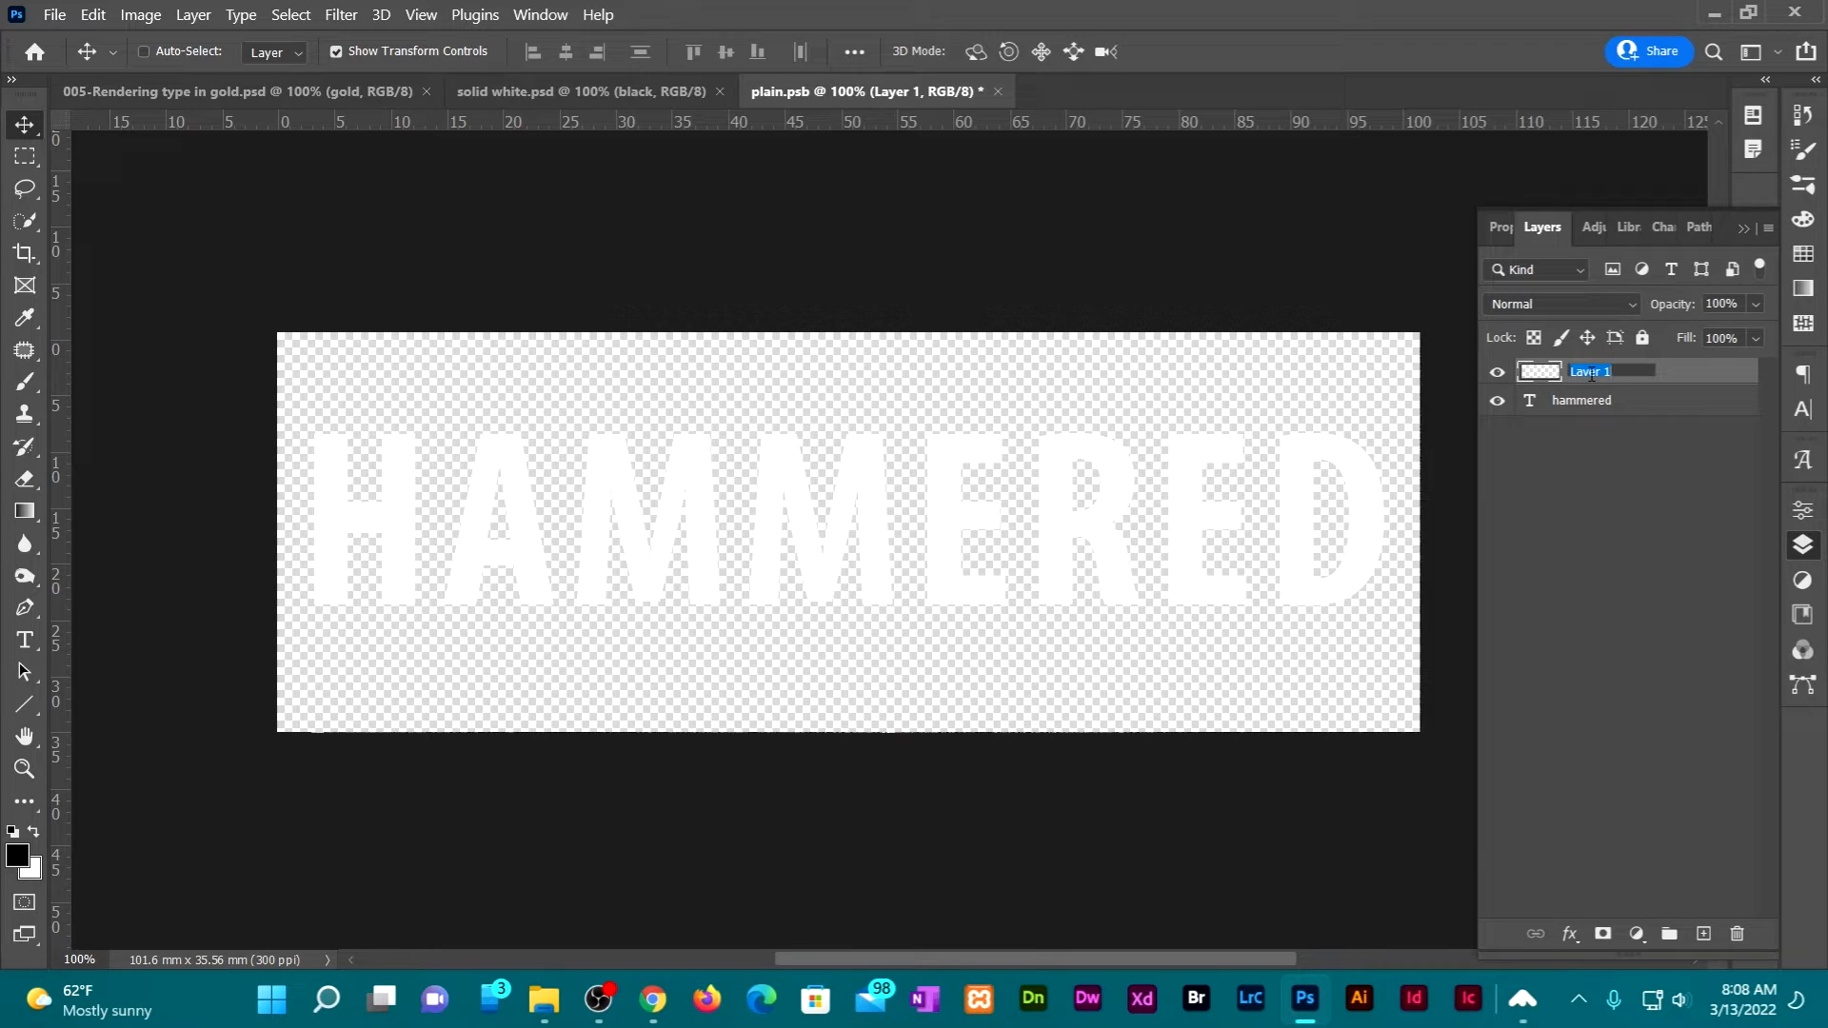
type("black")
key("Return")
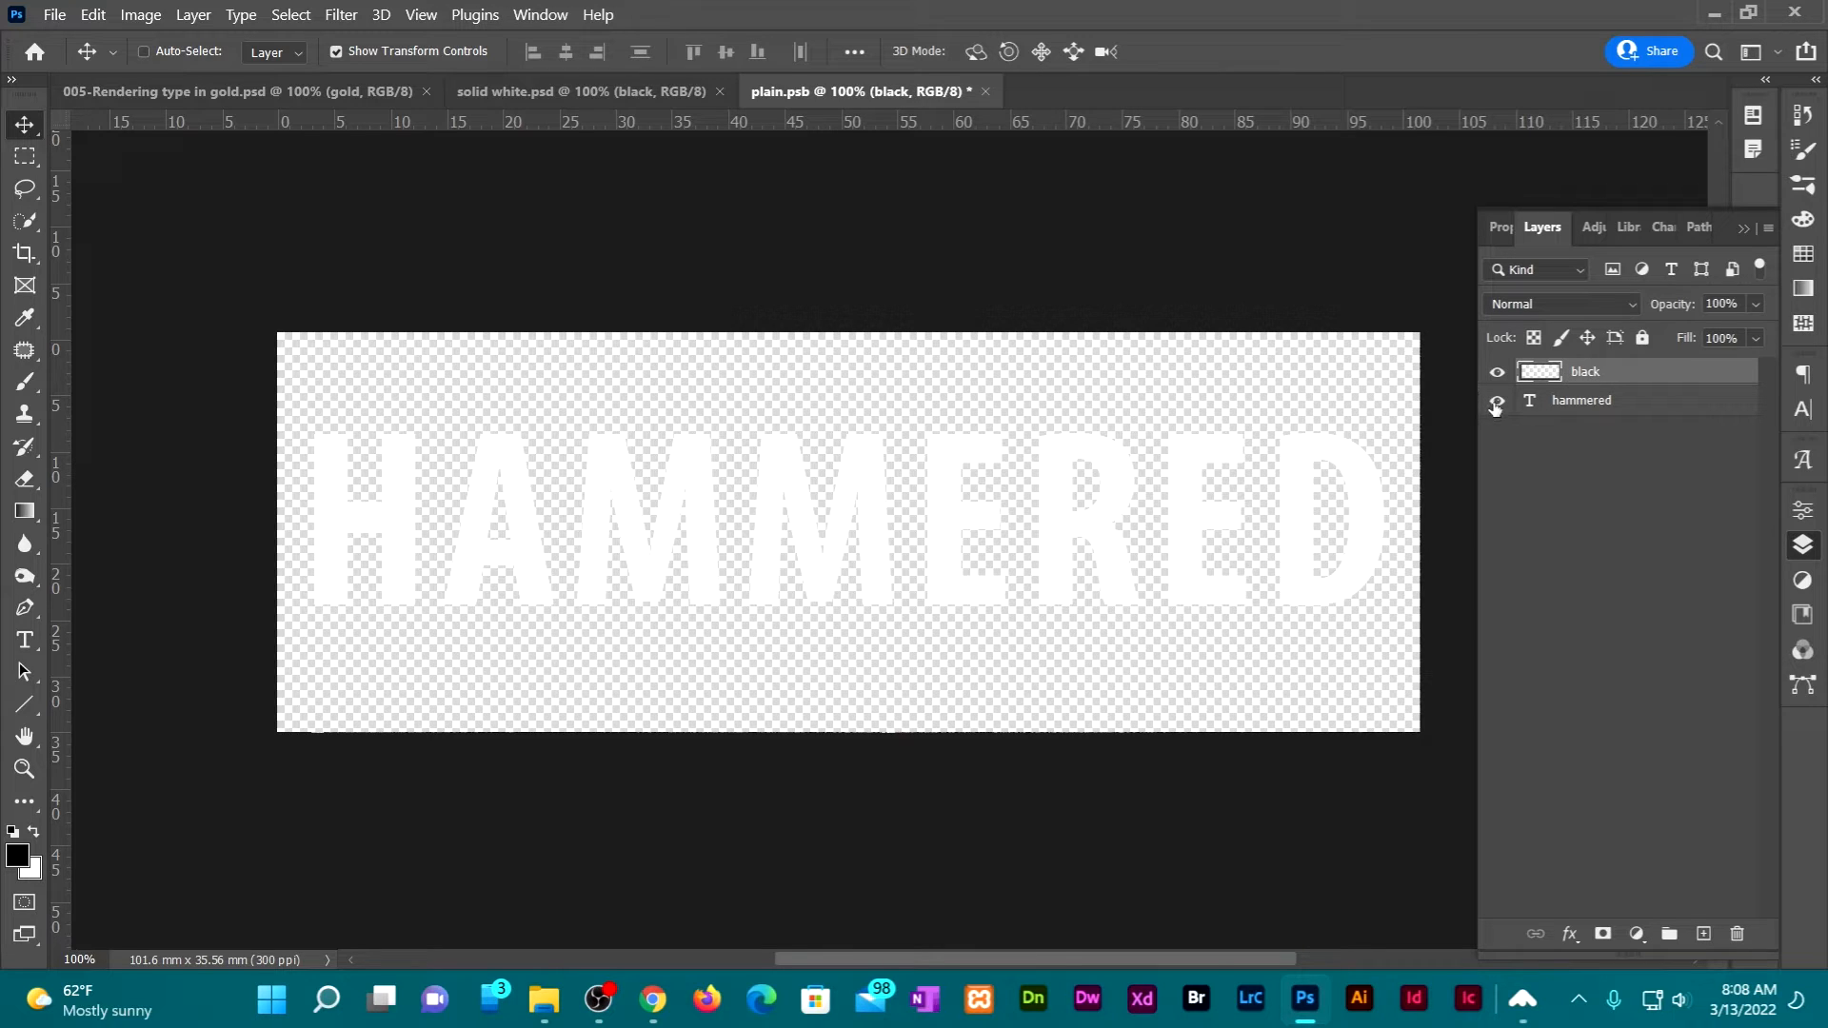
left_click(1498, 402)
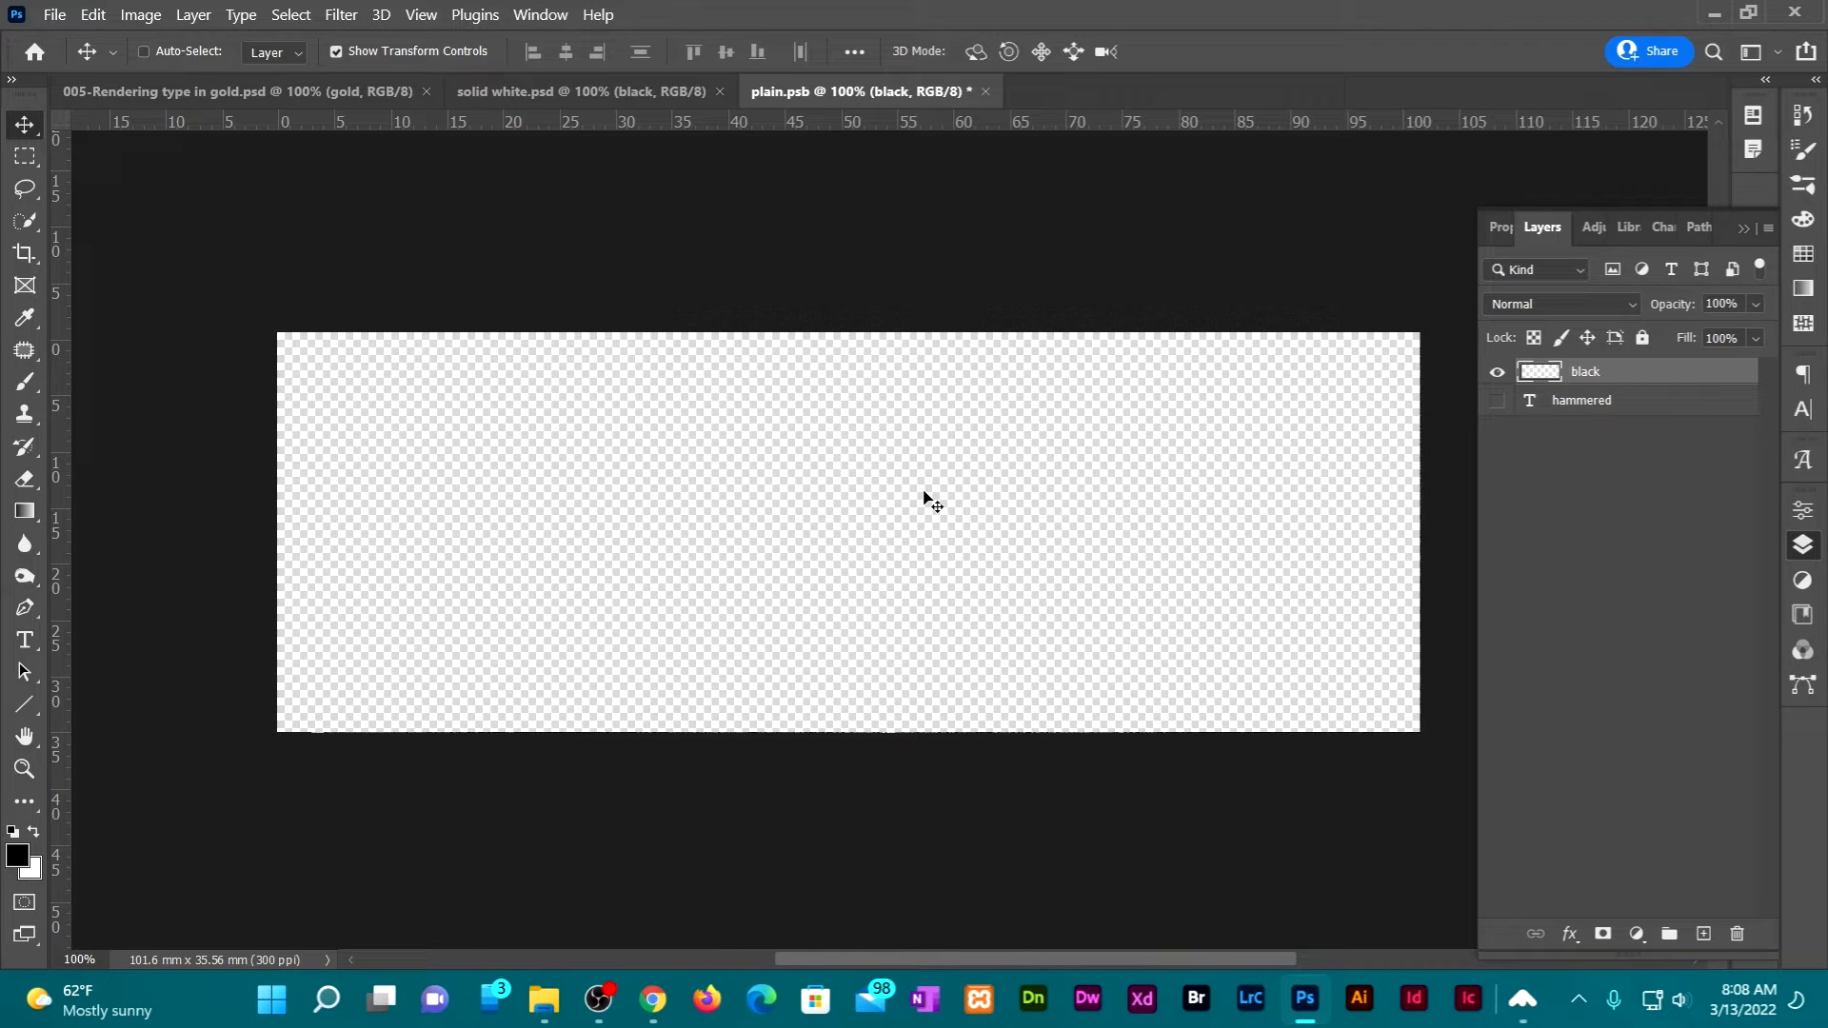
Fill the black layer with the black foreground color and convert it to a smart object
key("alt")
key("alt+BackSpace")
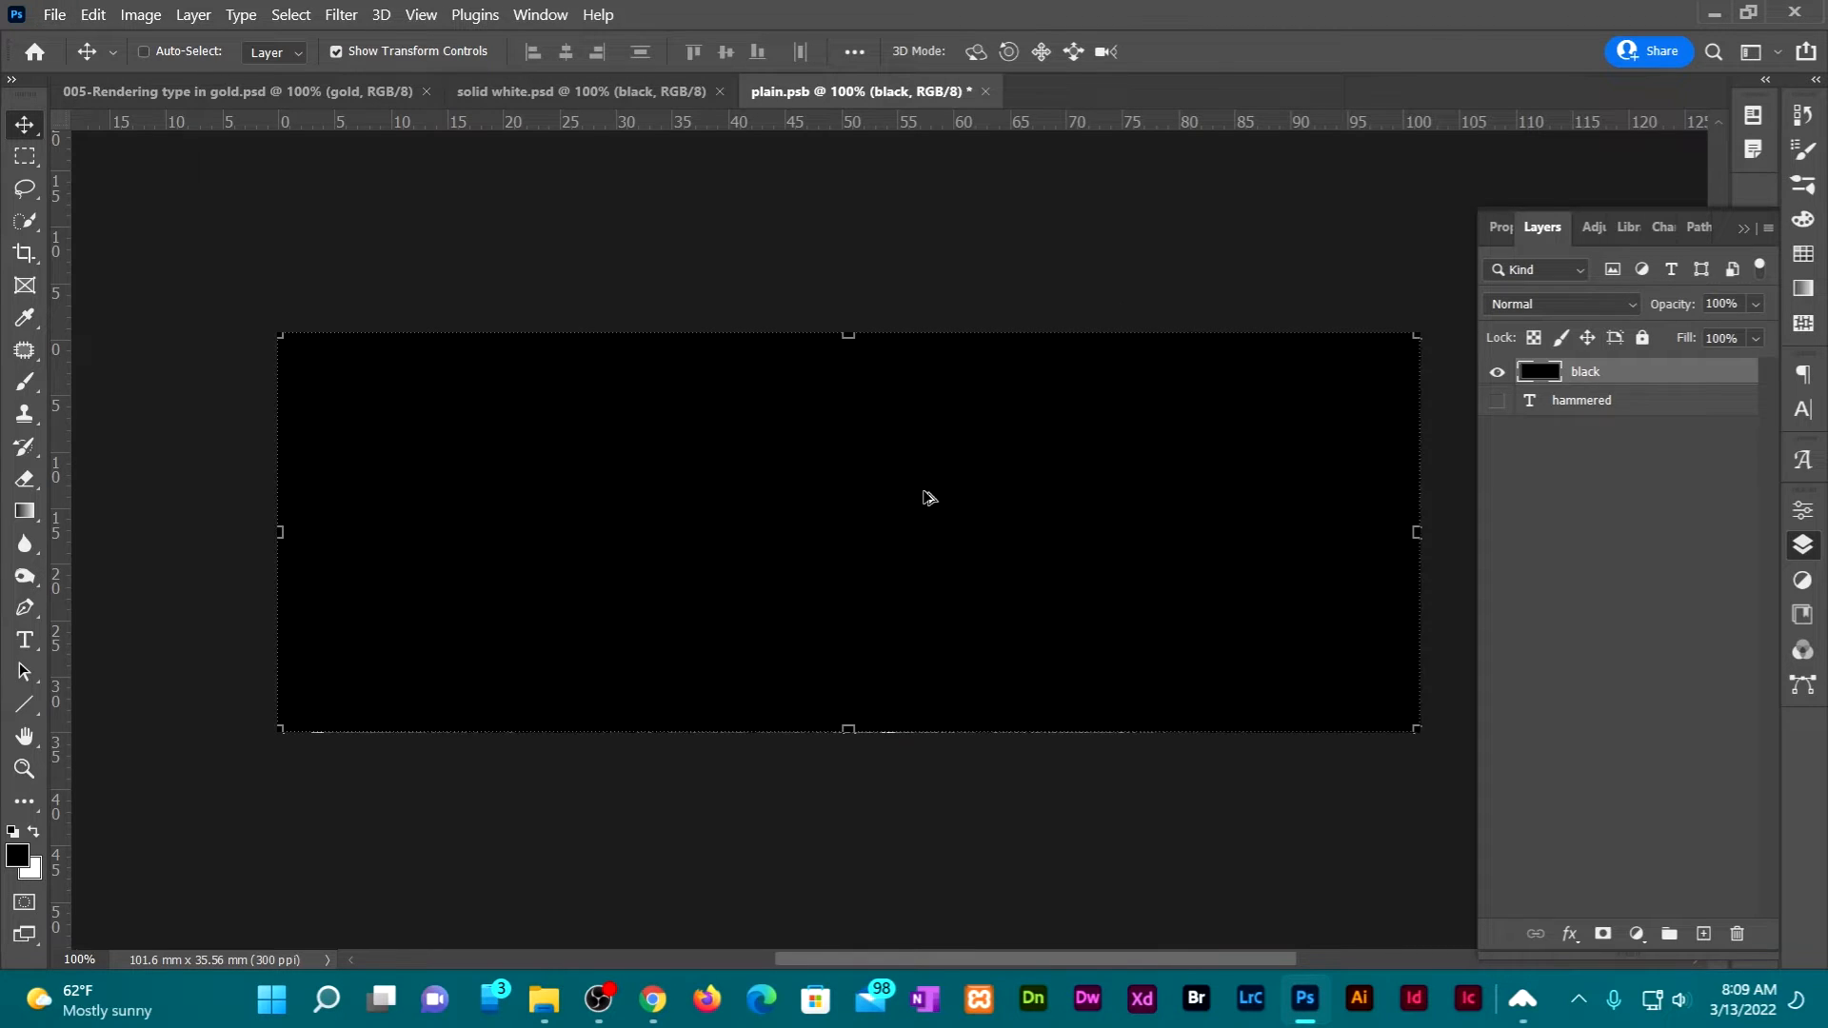
right_click(1707, 373)
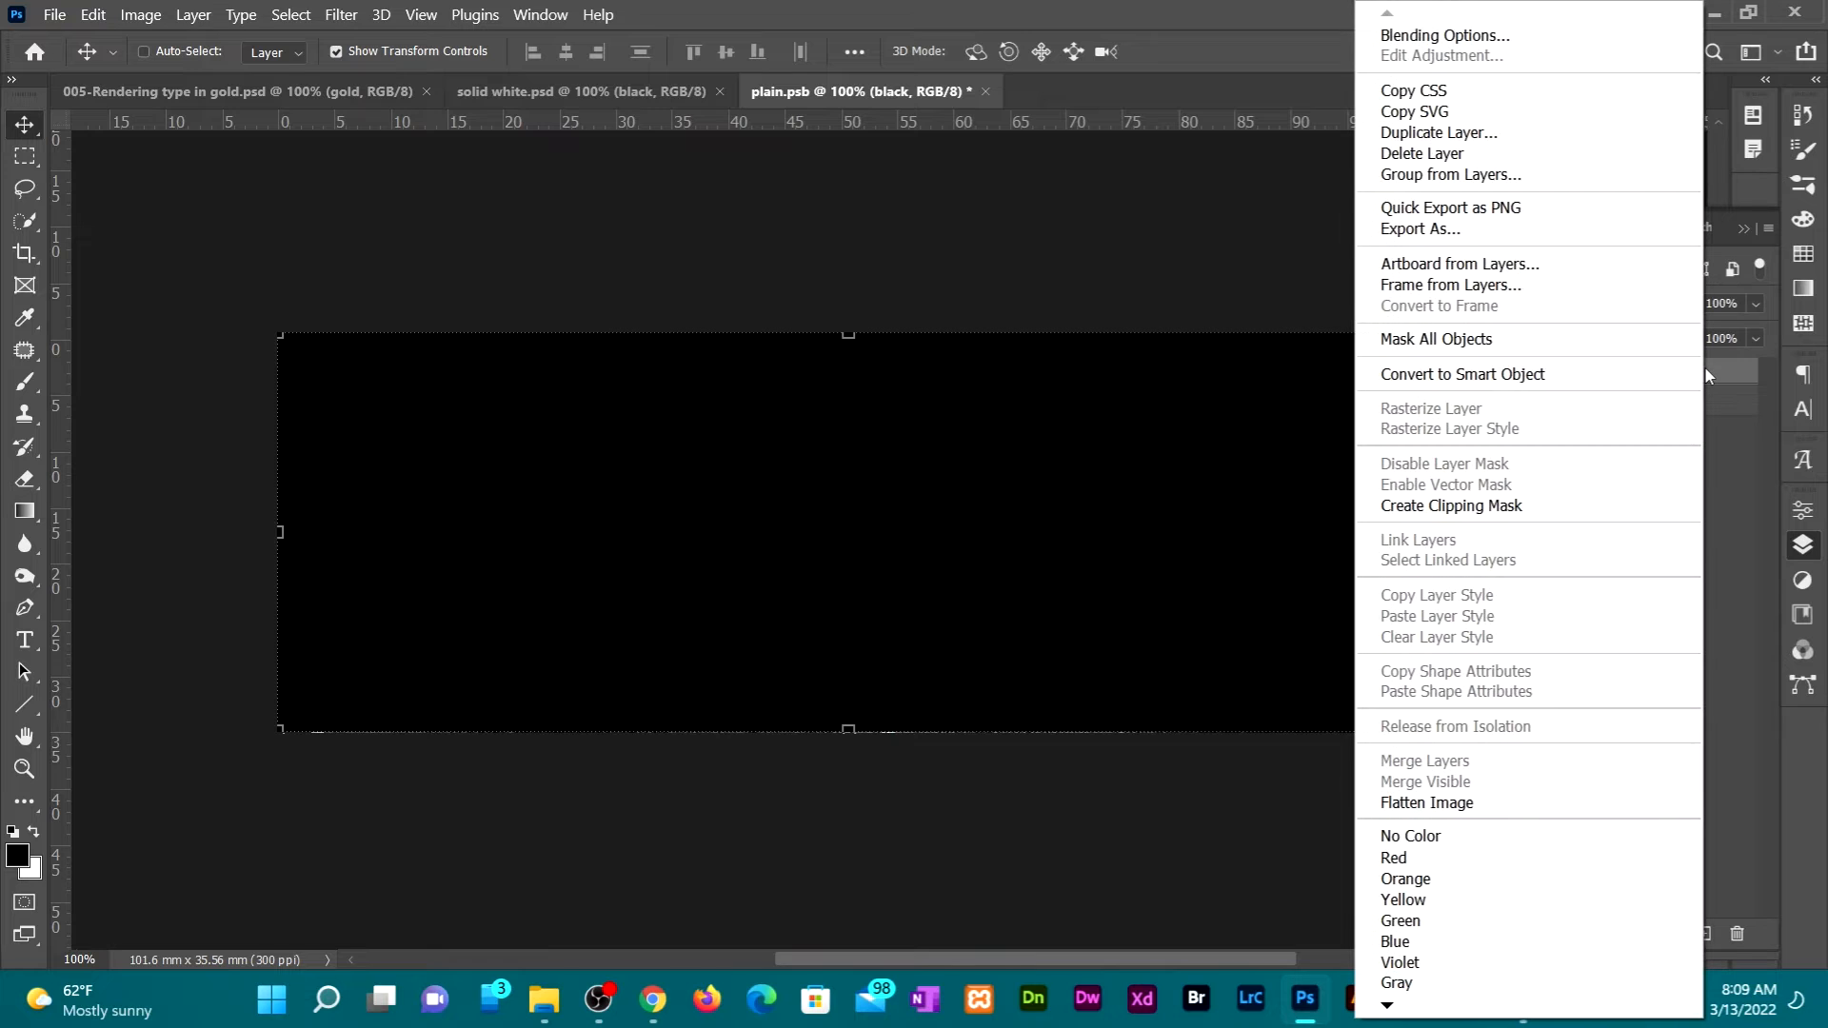
left_click(1588, 377)
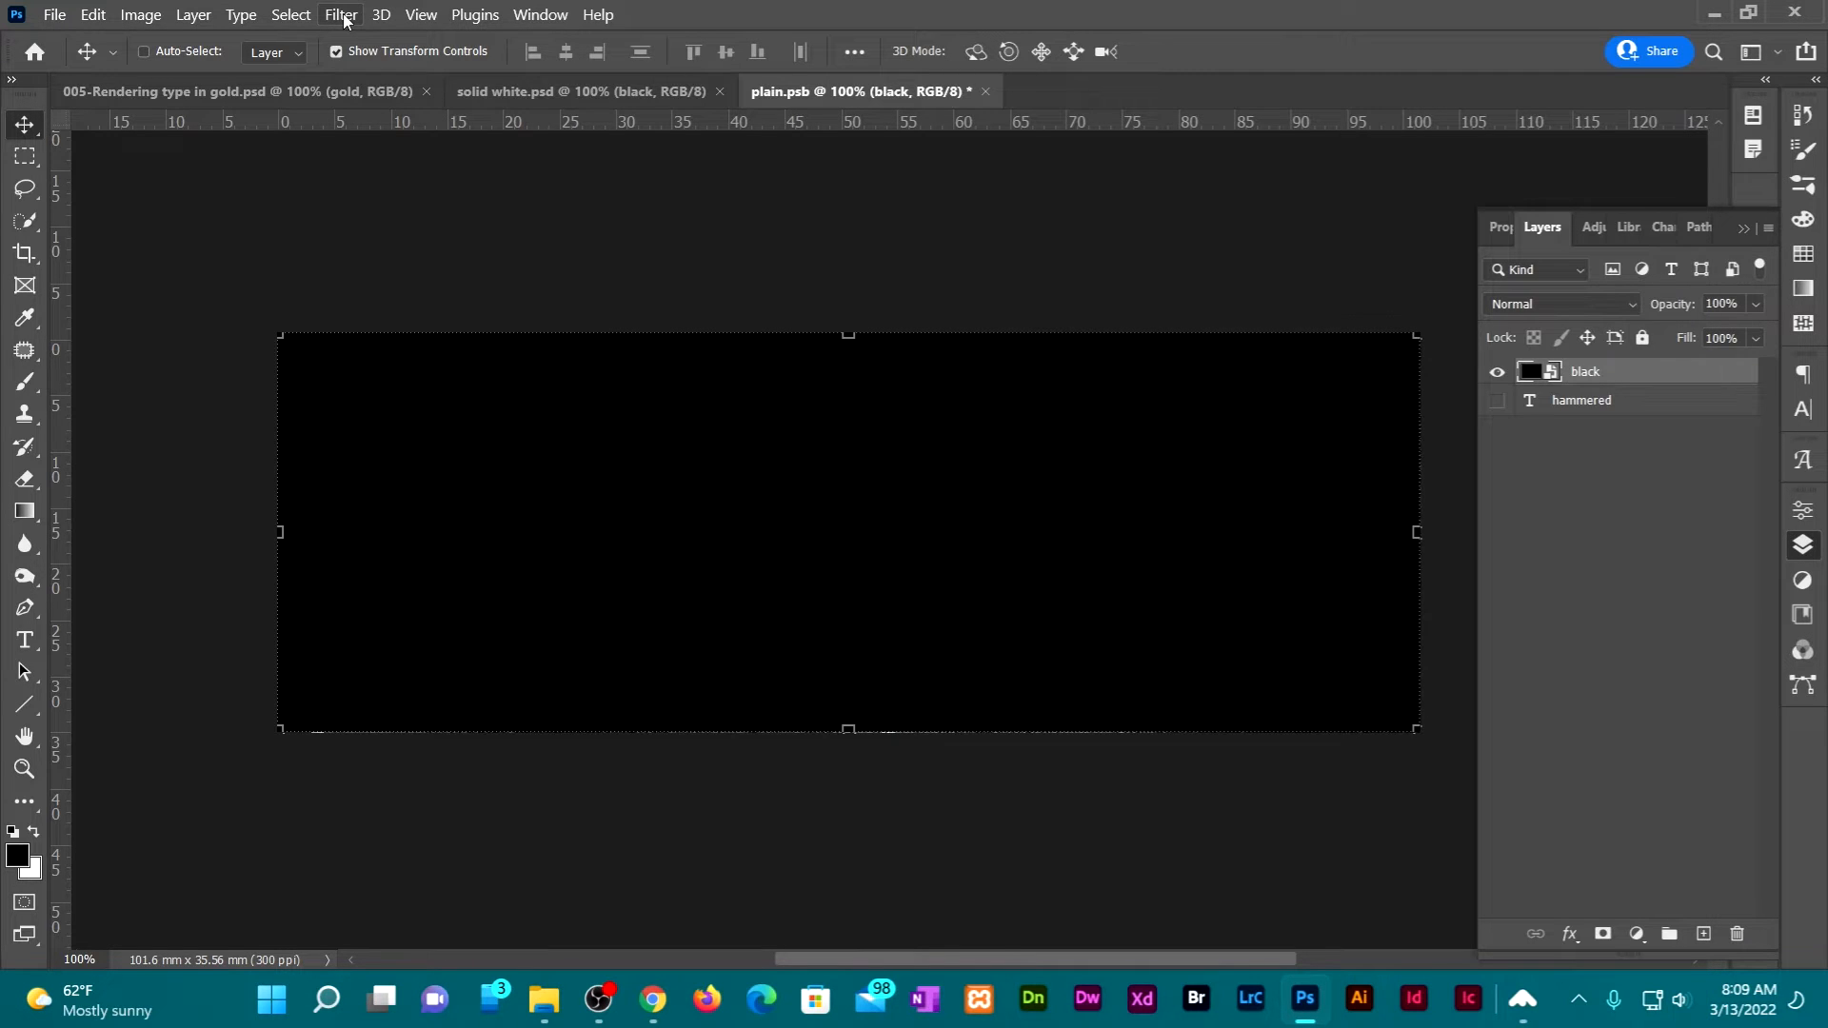
Render the Clouds filter and a Difference Clouds filter on top of it on the black smart object
left_click(342, 16)
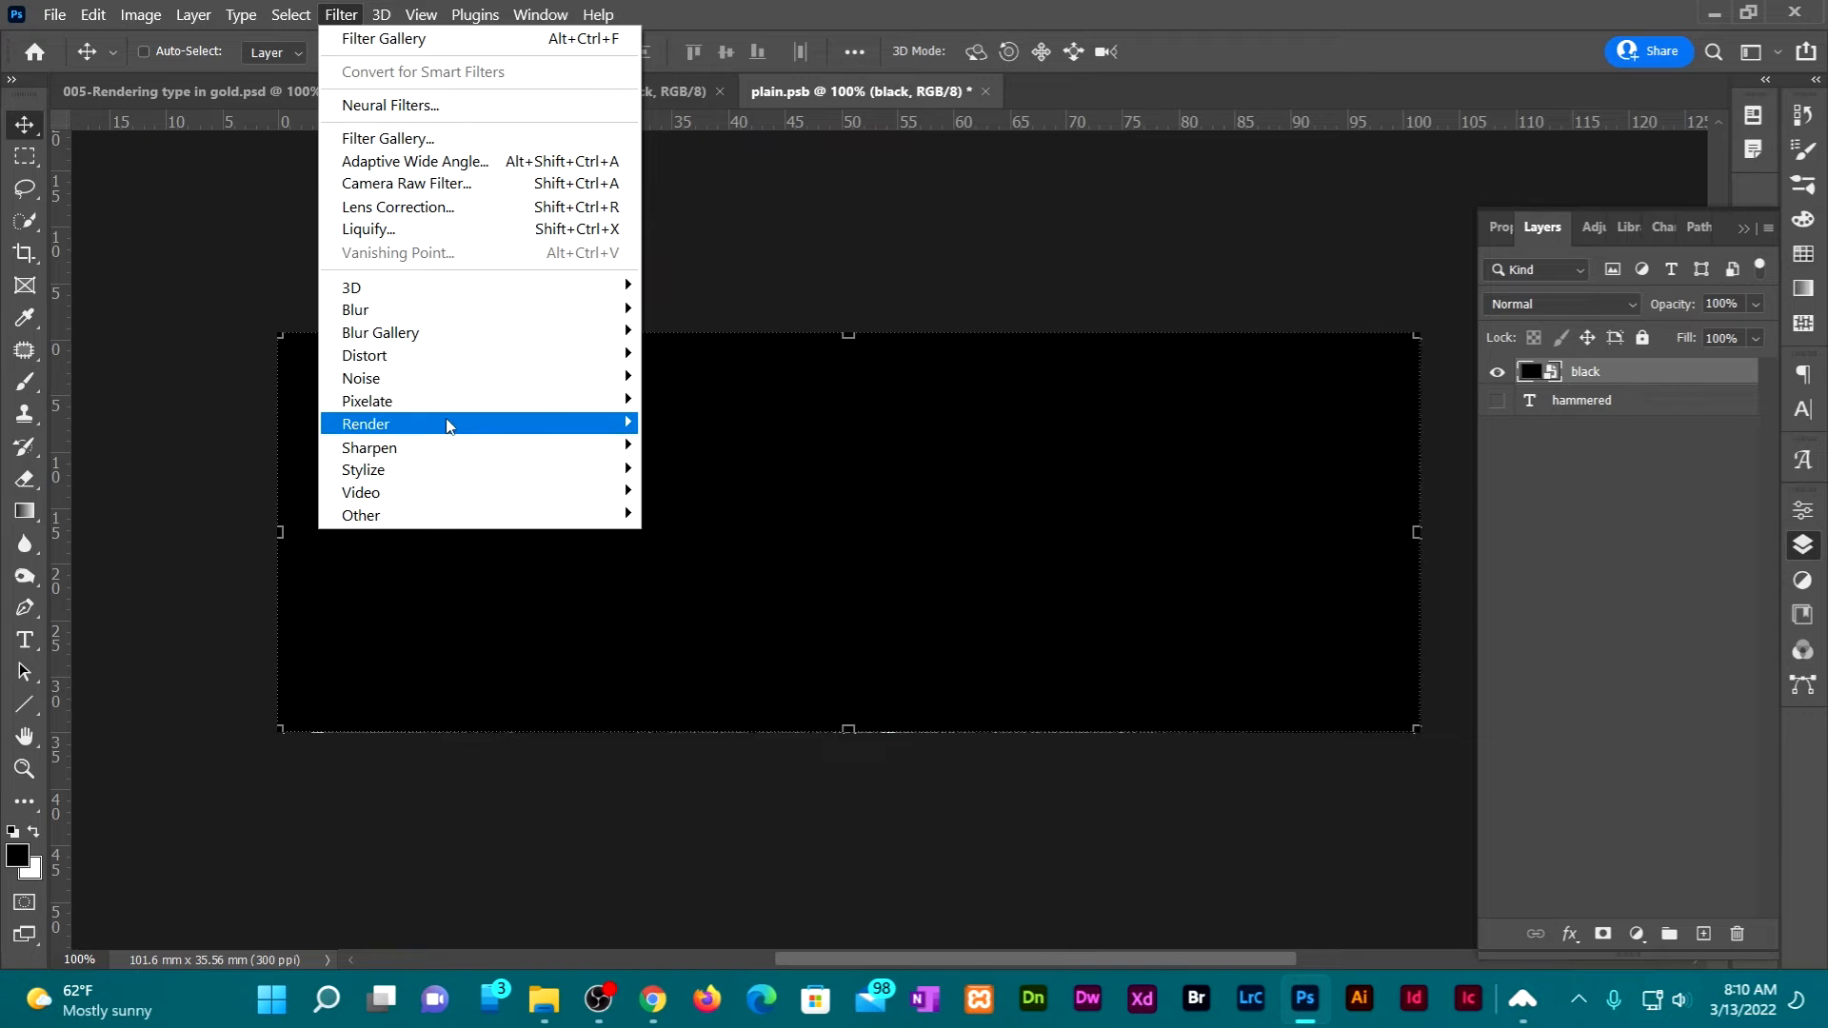
mouse_move(449, 425)
left_click(681, 513)
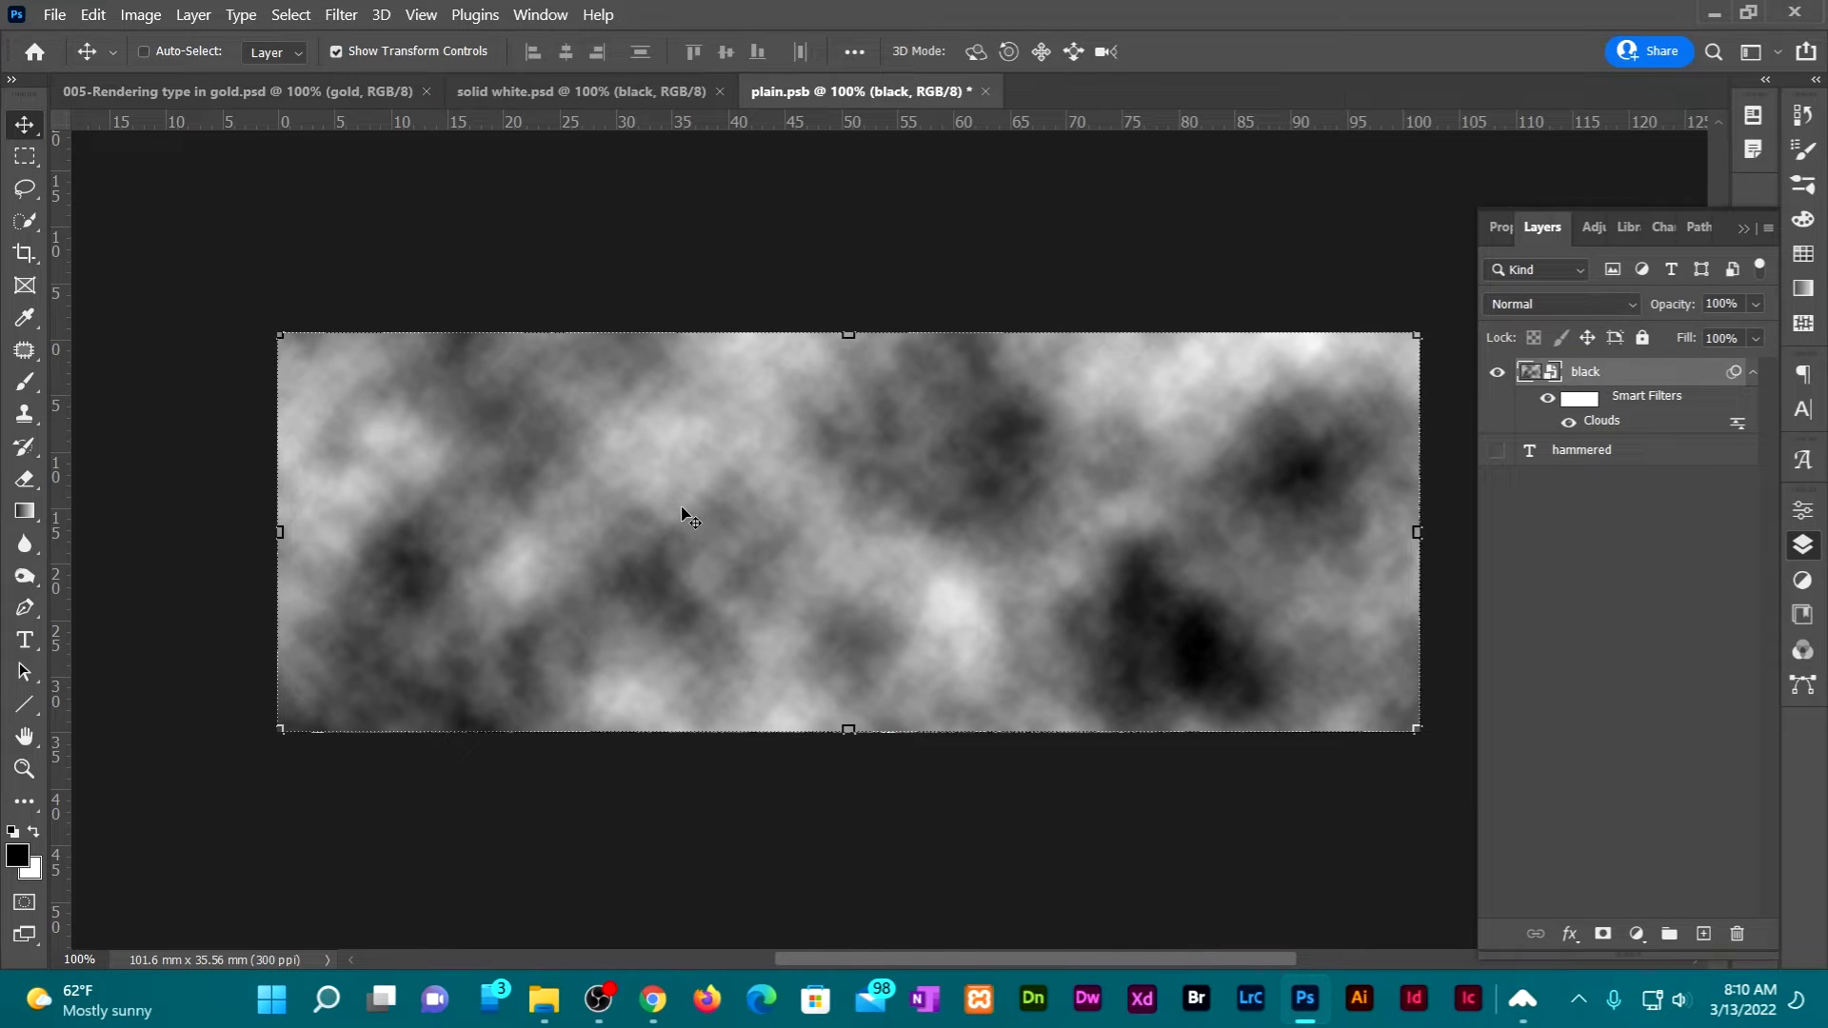
left_click(341, 16)
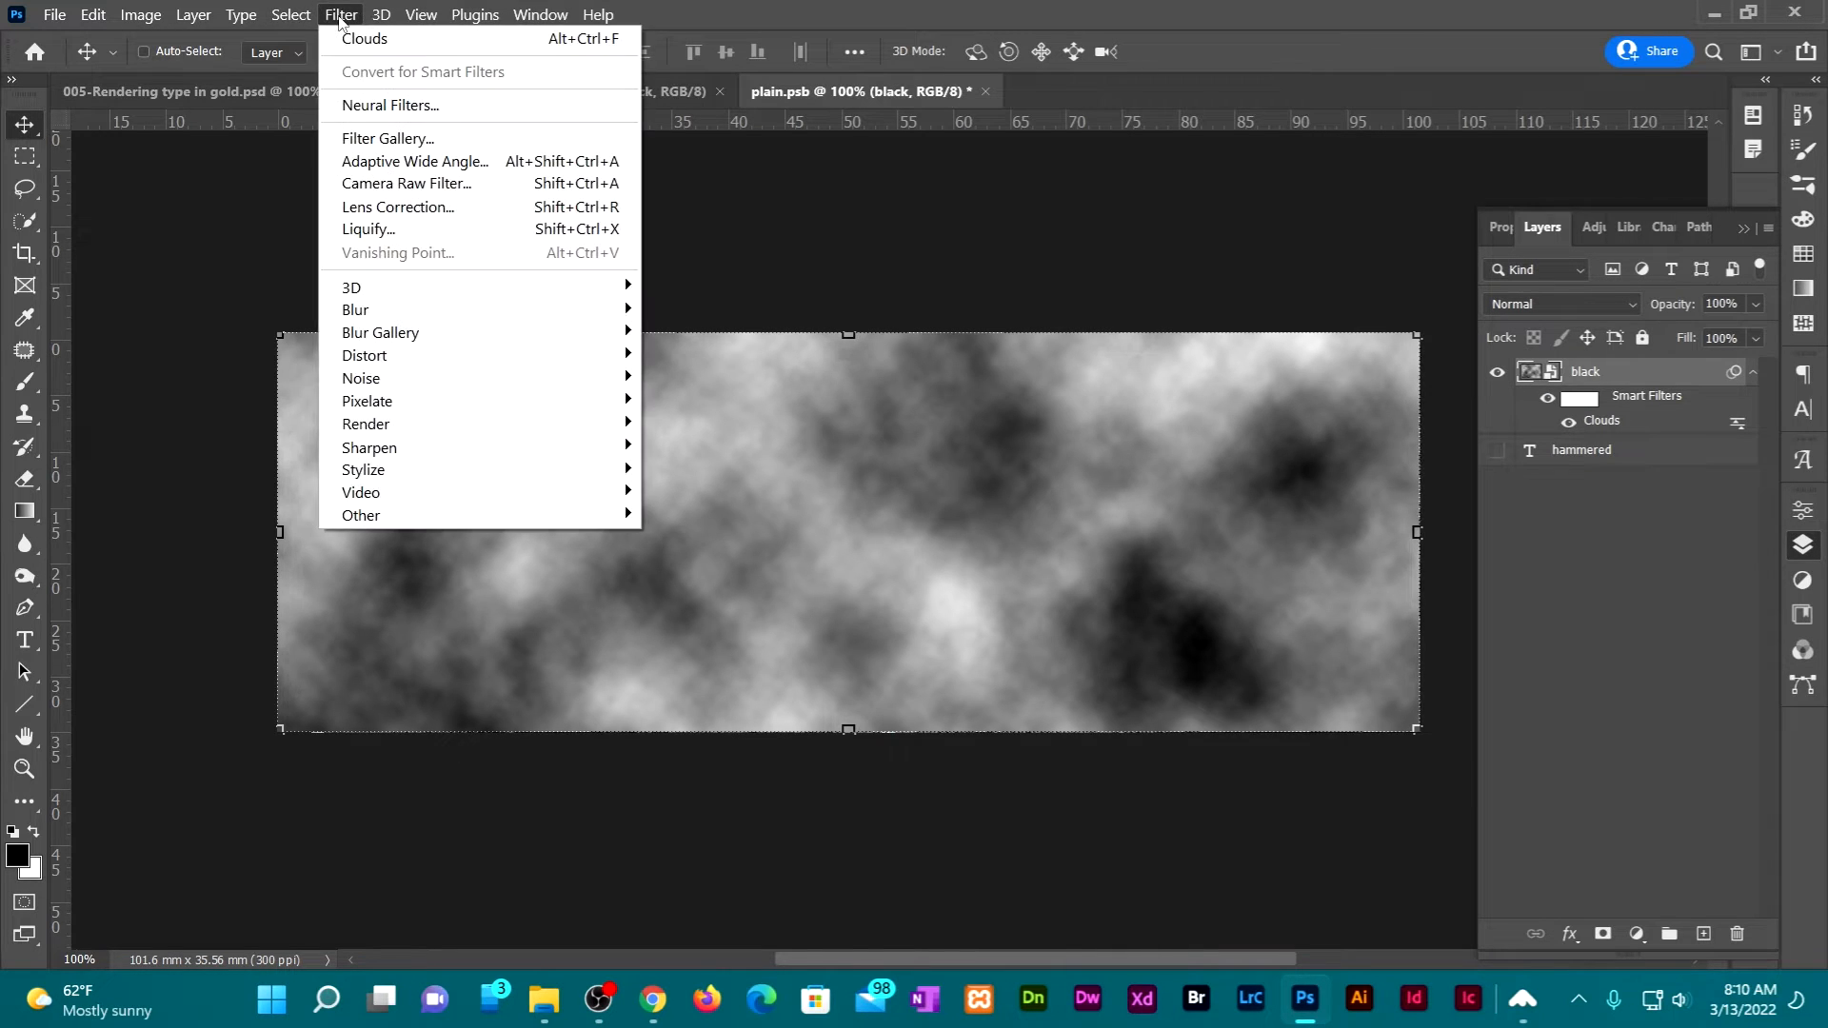
mouse_move(480, 425)
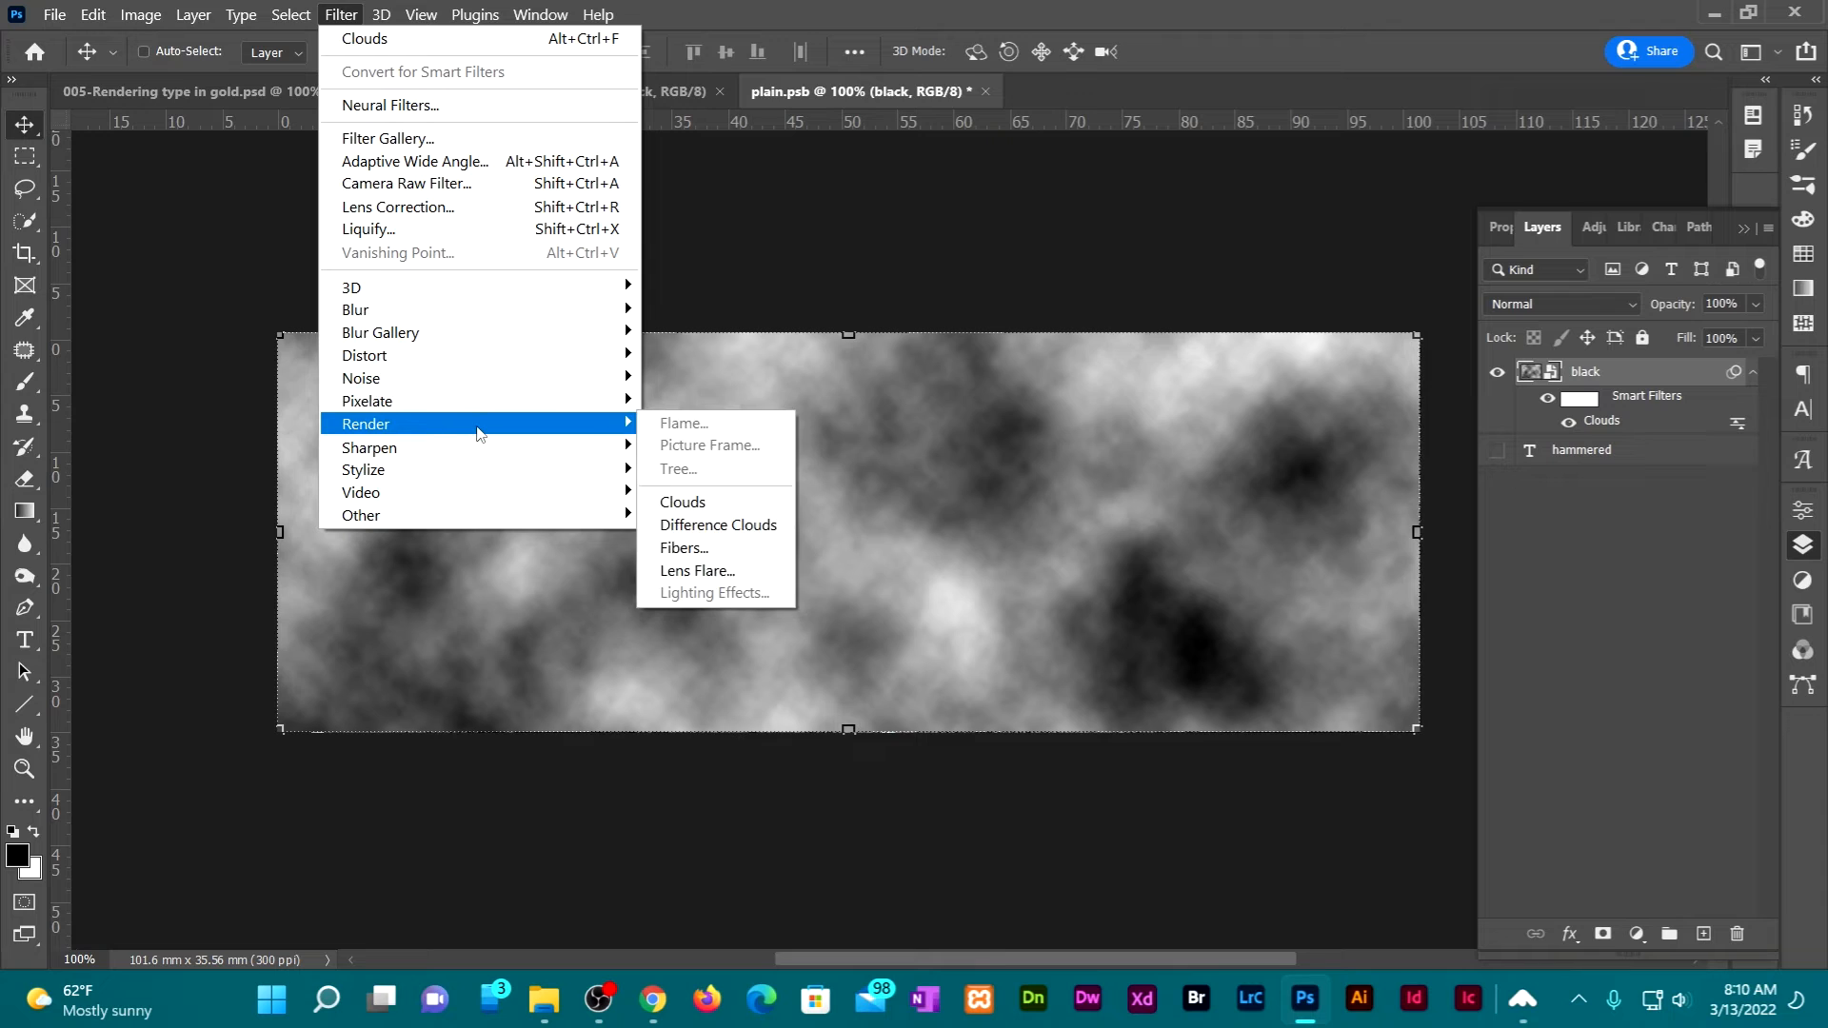
left_click(753, 529)
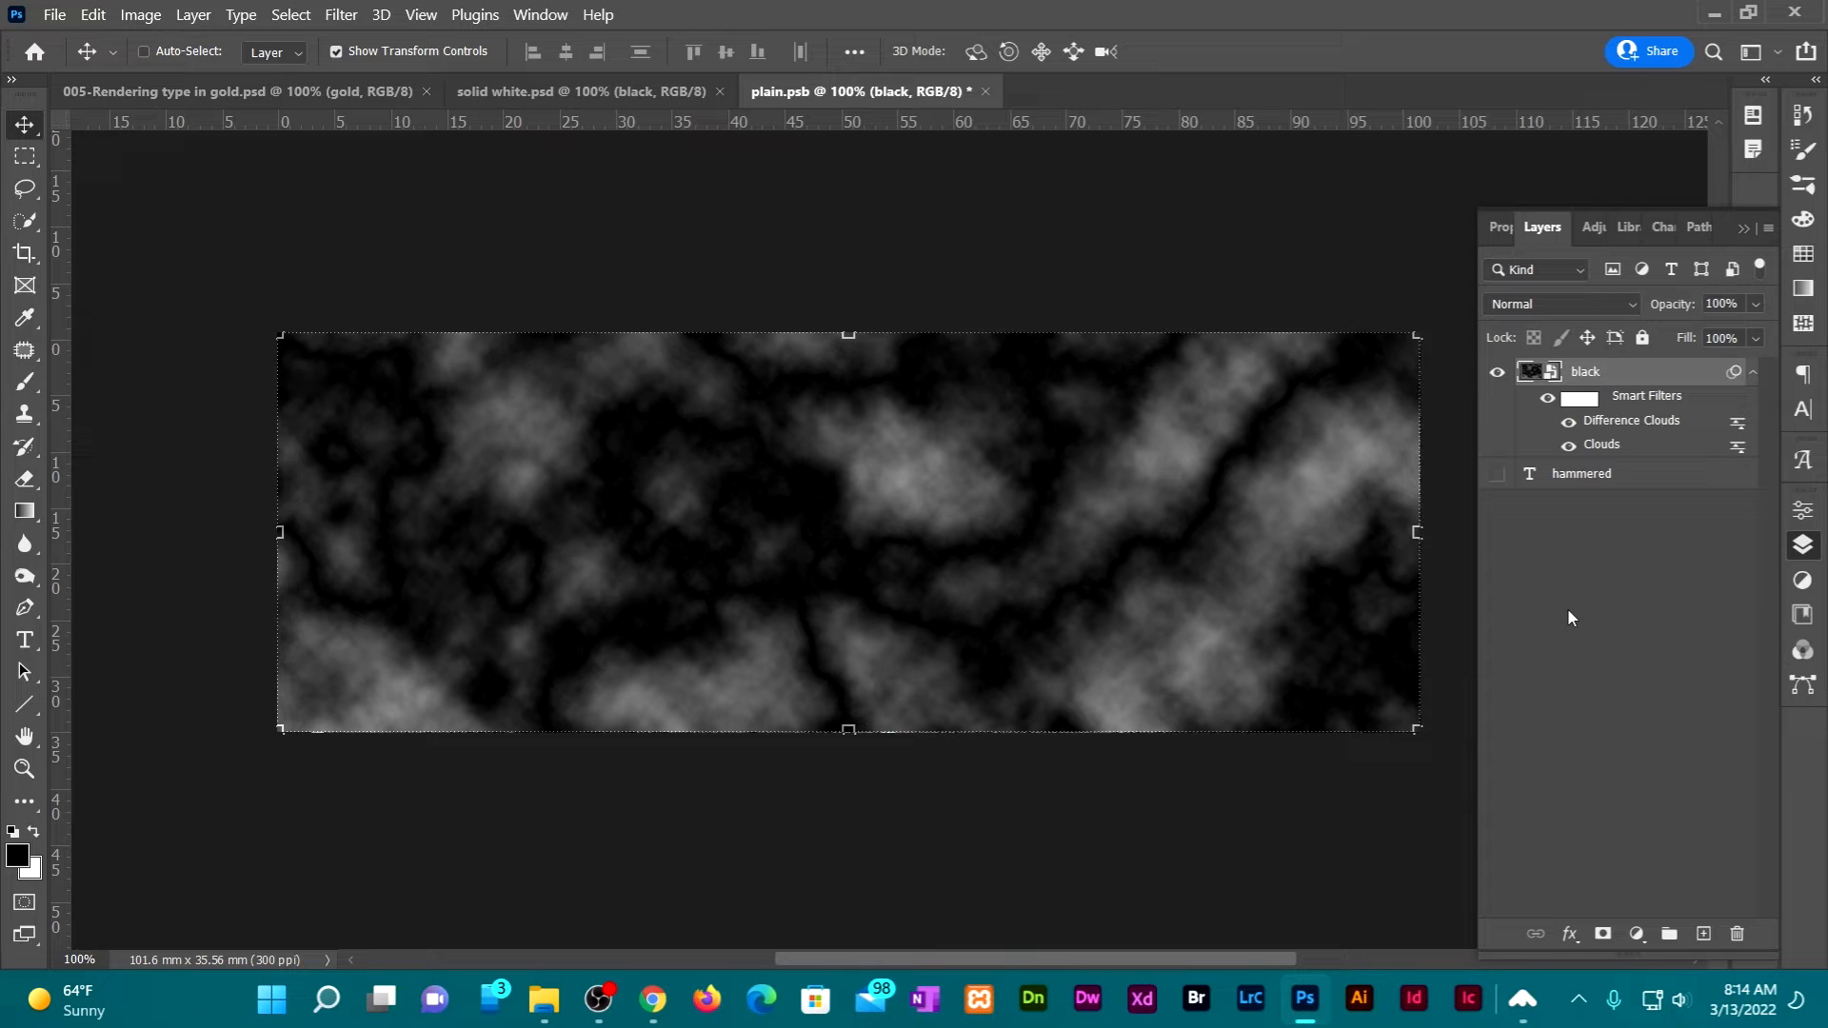
Apply the Filter Gallery's Distort Glass effect to the black layer with distortion 18, smoothness 2 and the Frosted texture
left_click(338, 16)
mouse_move(433, 355)
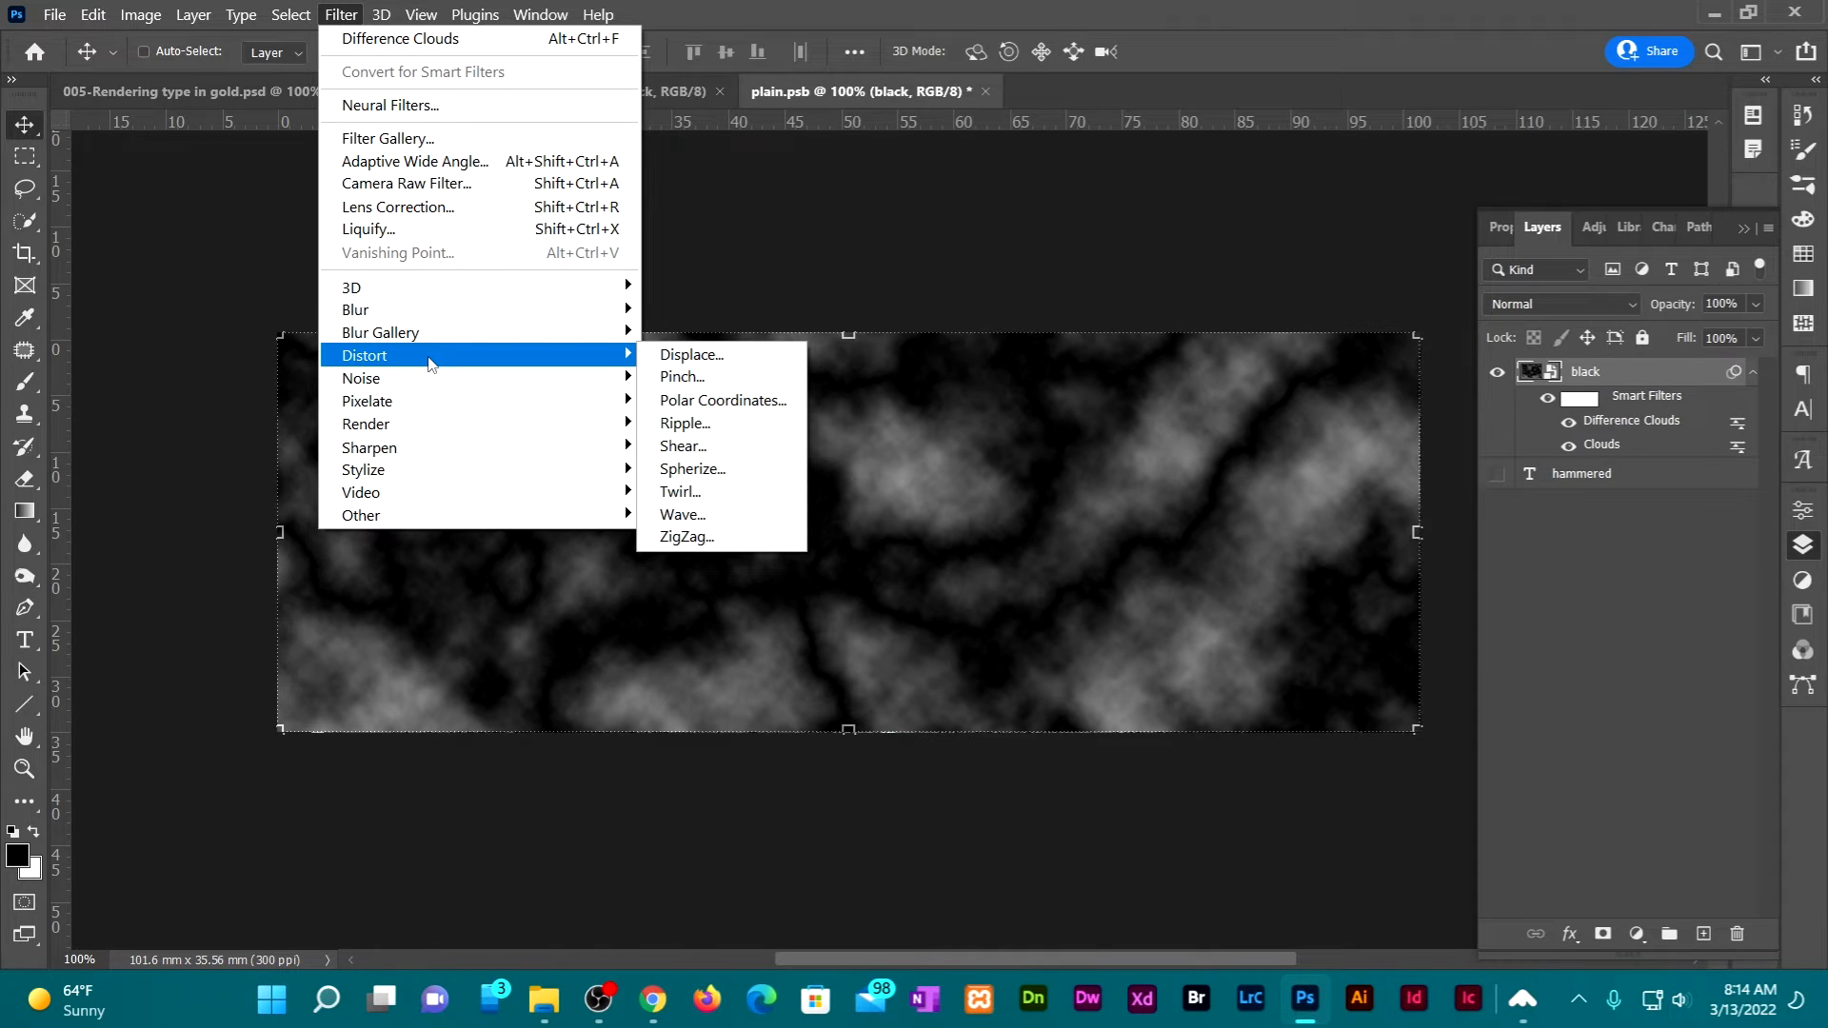
left_click(443, 134)
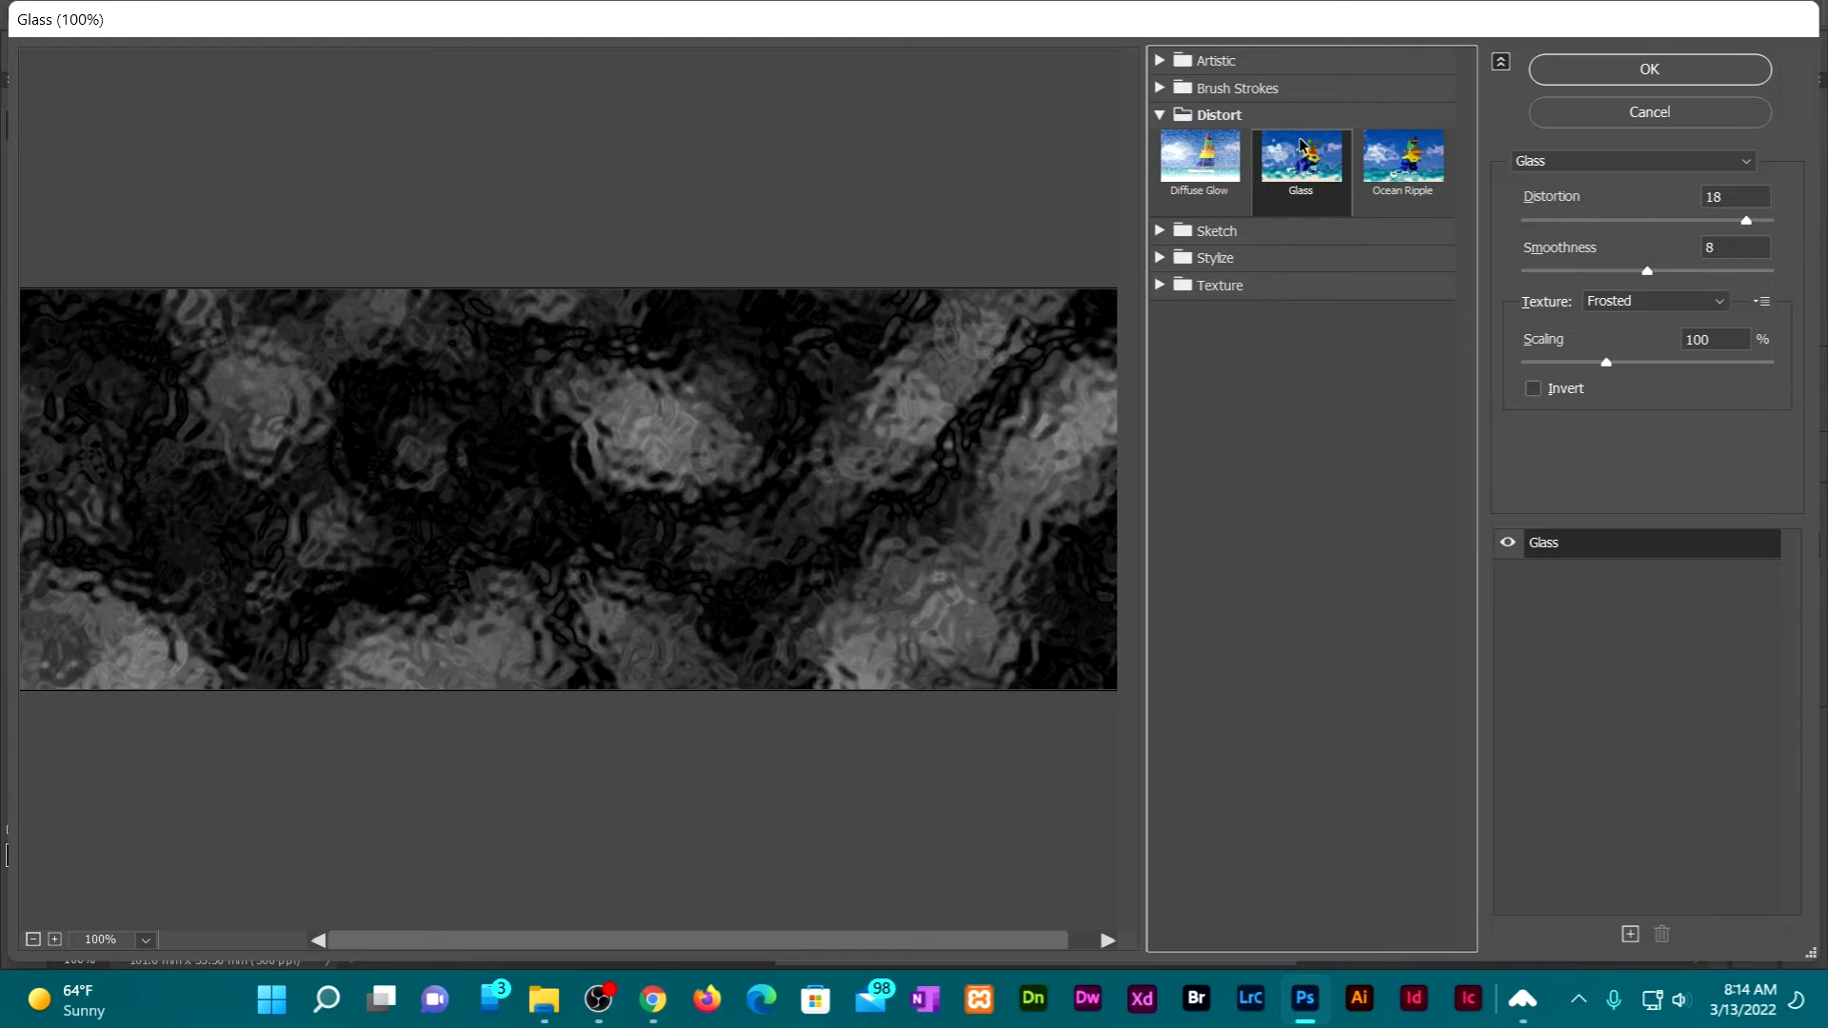
left_click(1728, 248)
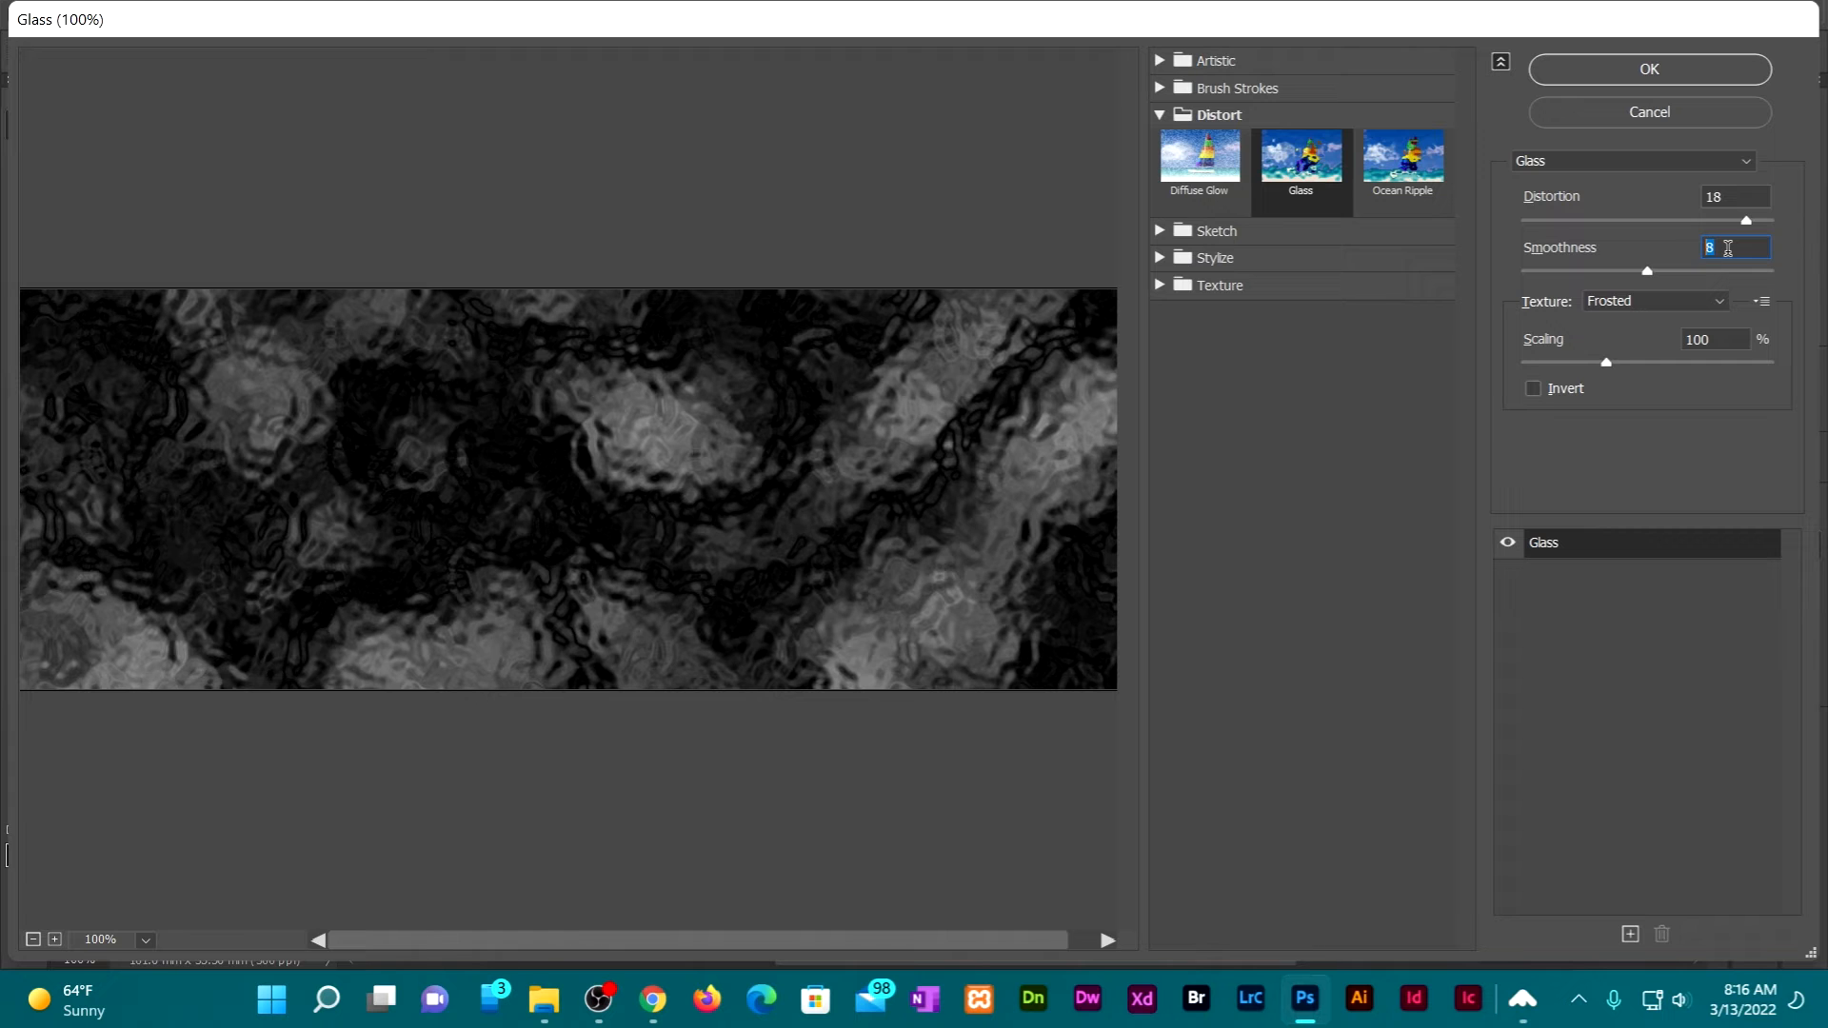
type("2")
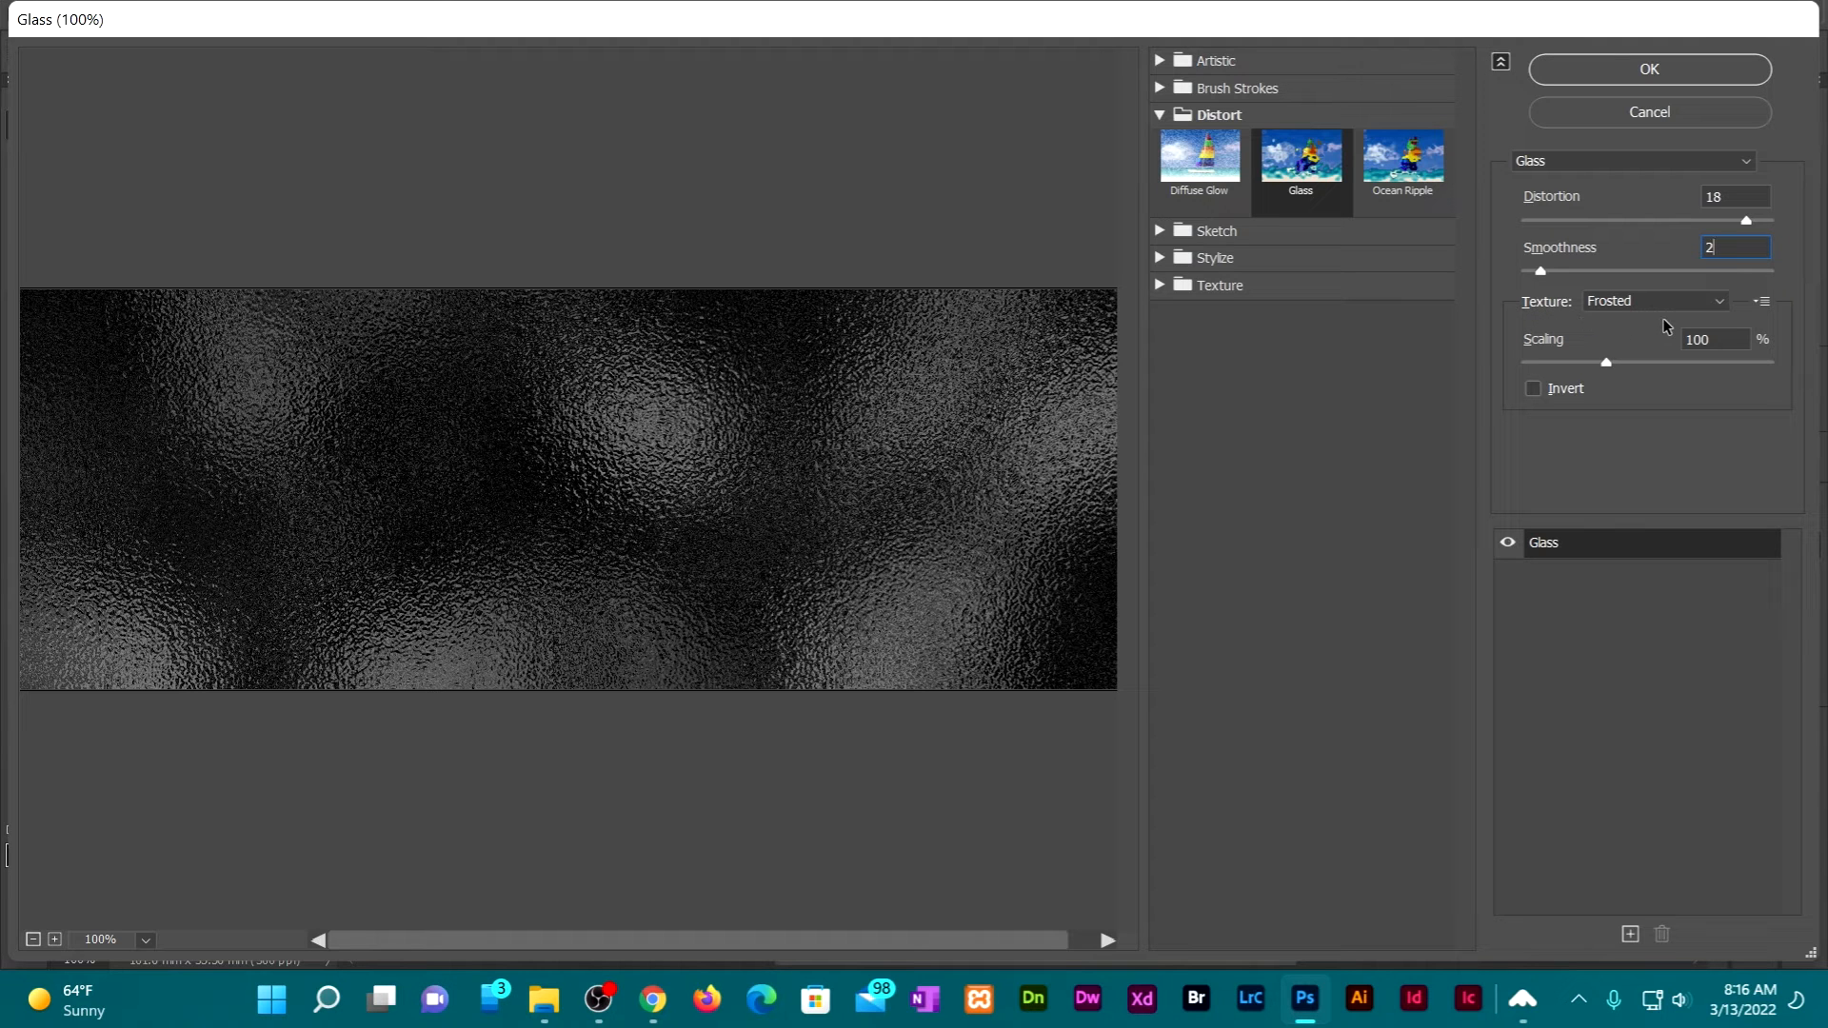
left_click(1658, 68)
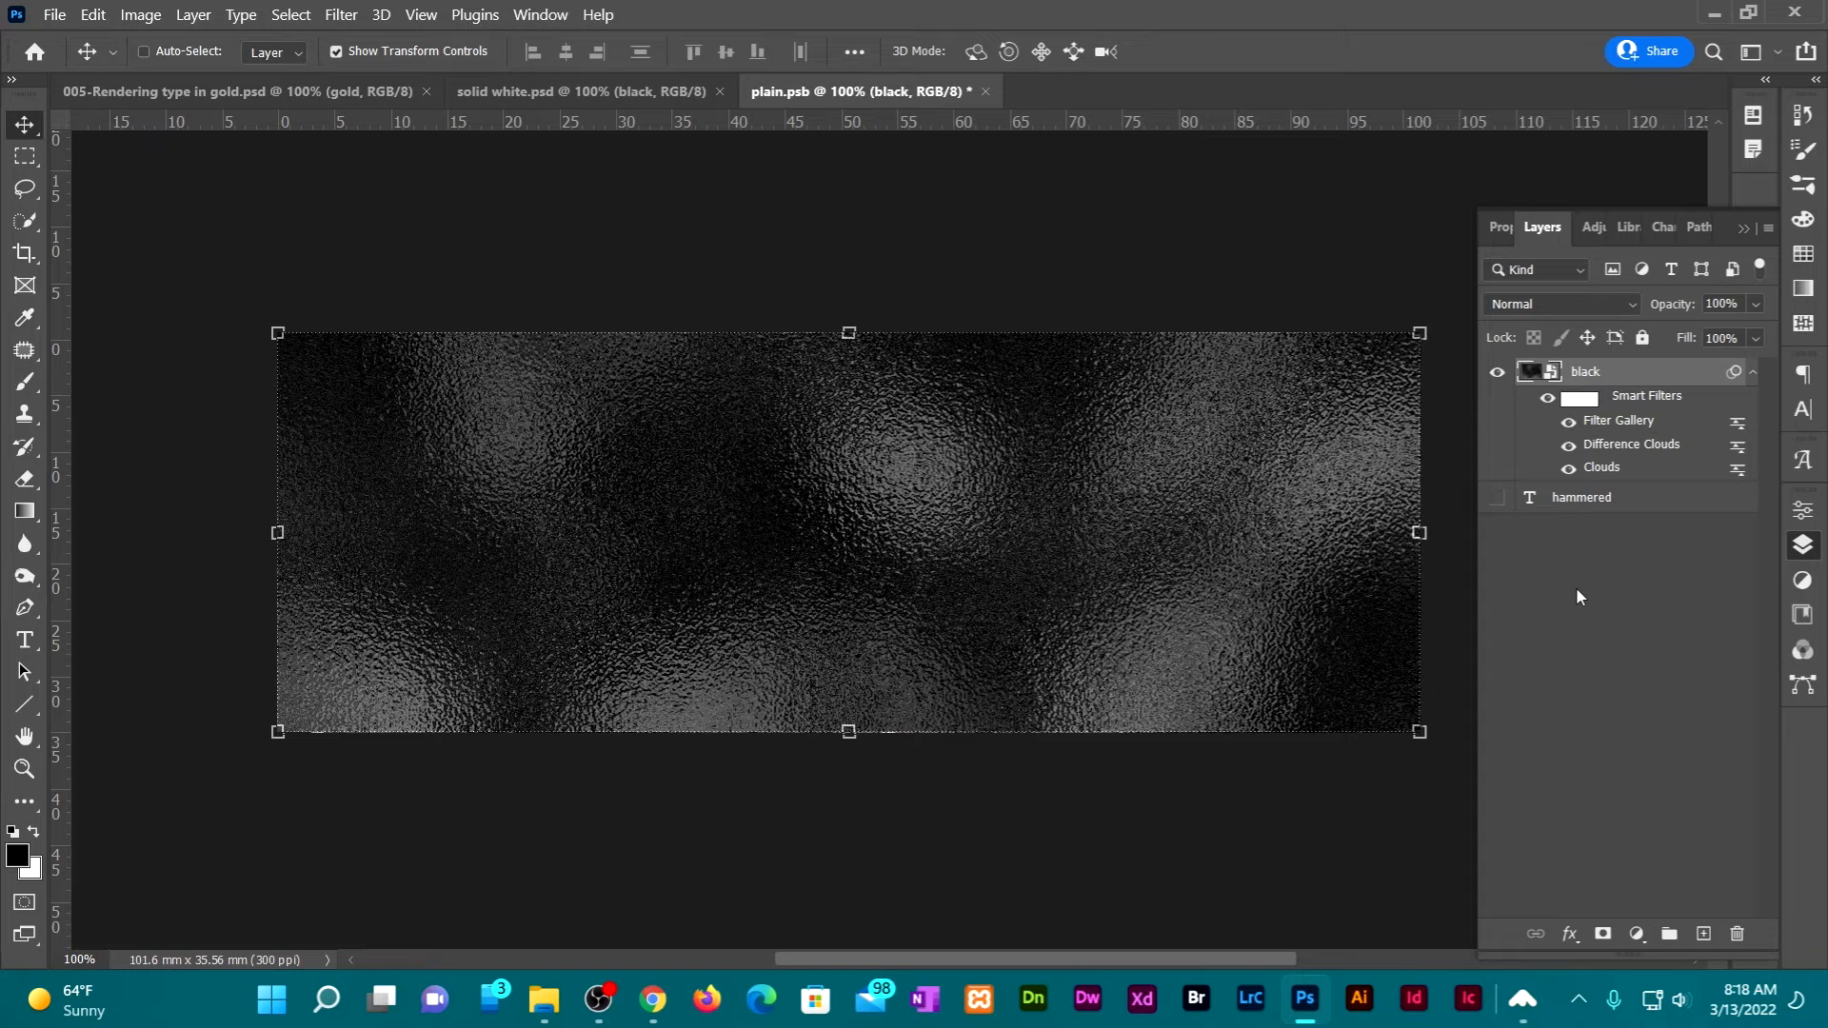
Add a Pattern Overlay to the black layer using the Rusted Metal pattern from the Patterns group in Legacy Patterns
left_click(1569, 936)
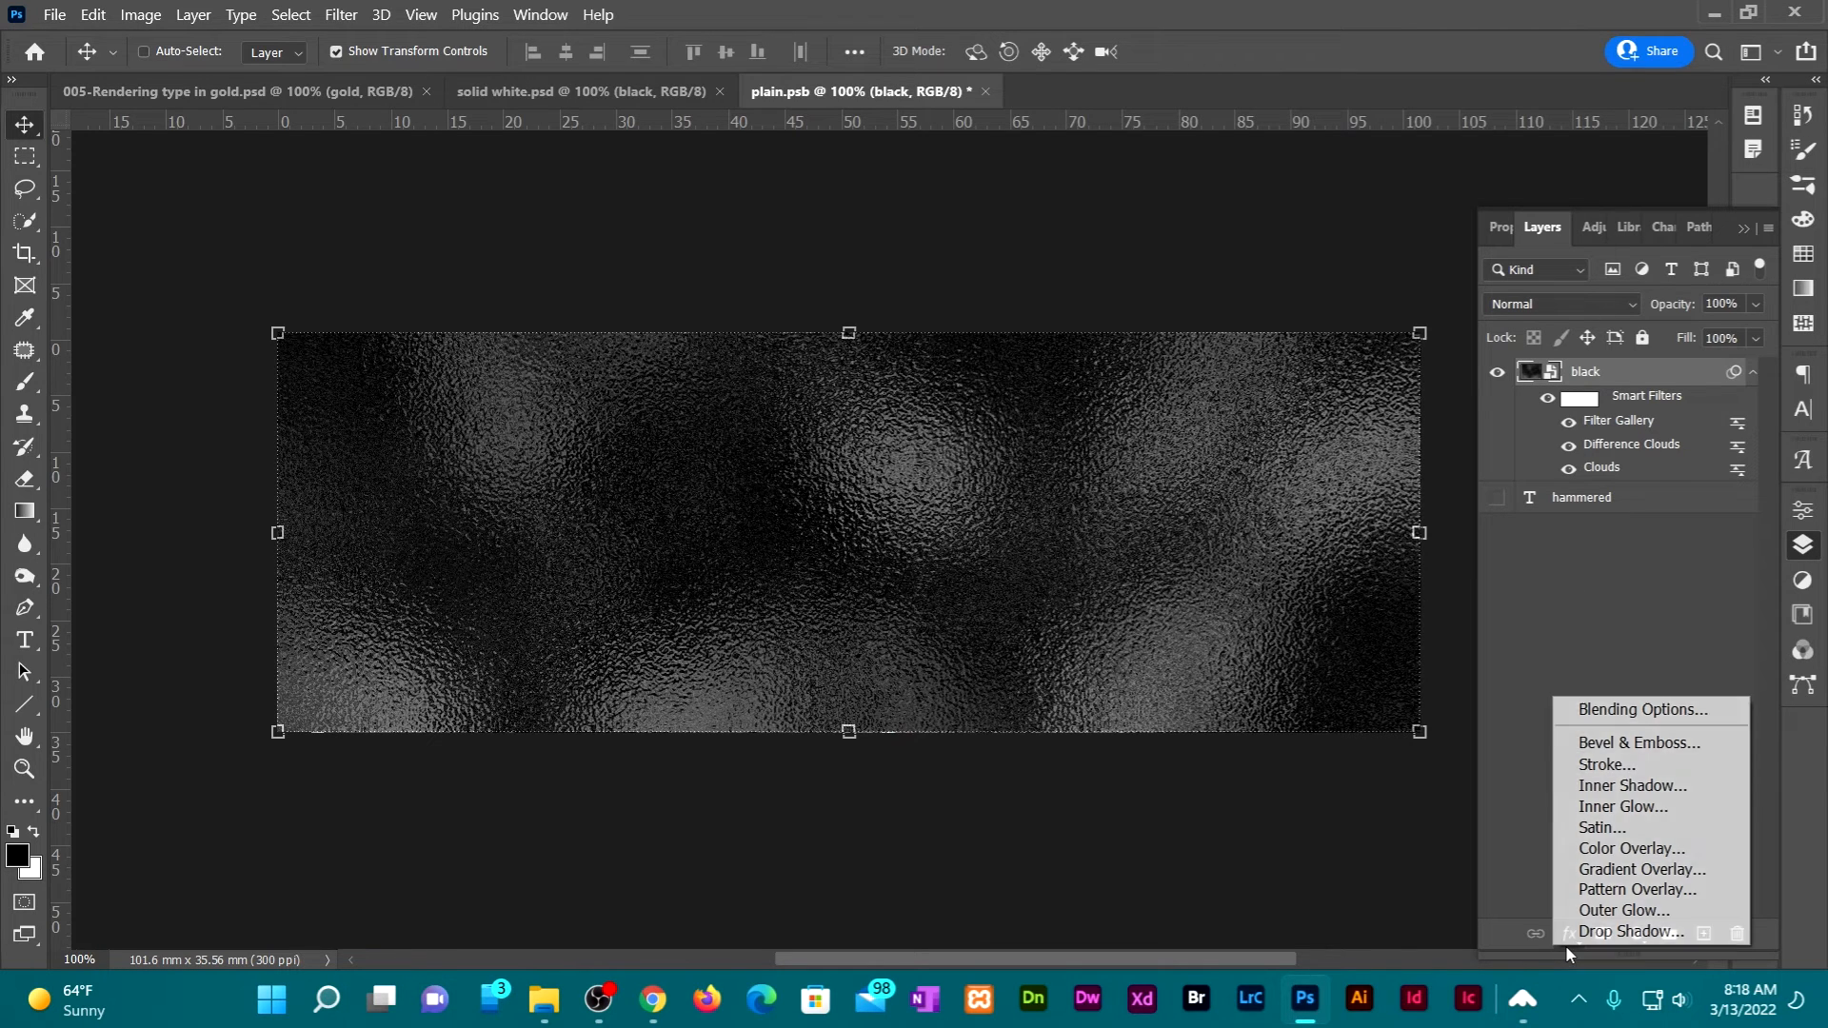
left_click(1625, 892)
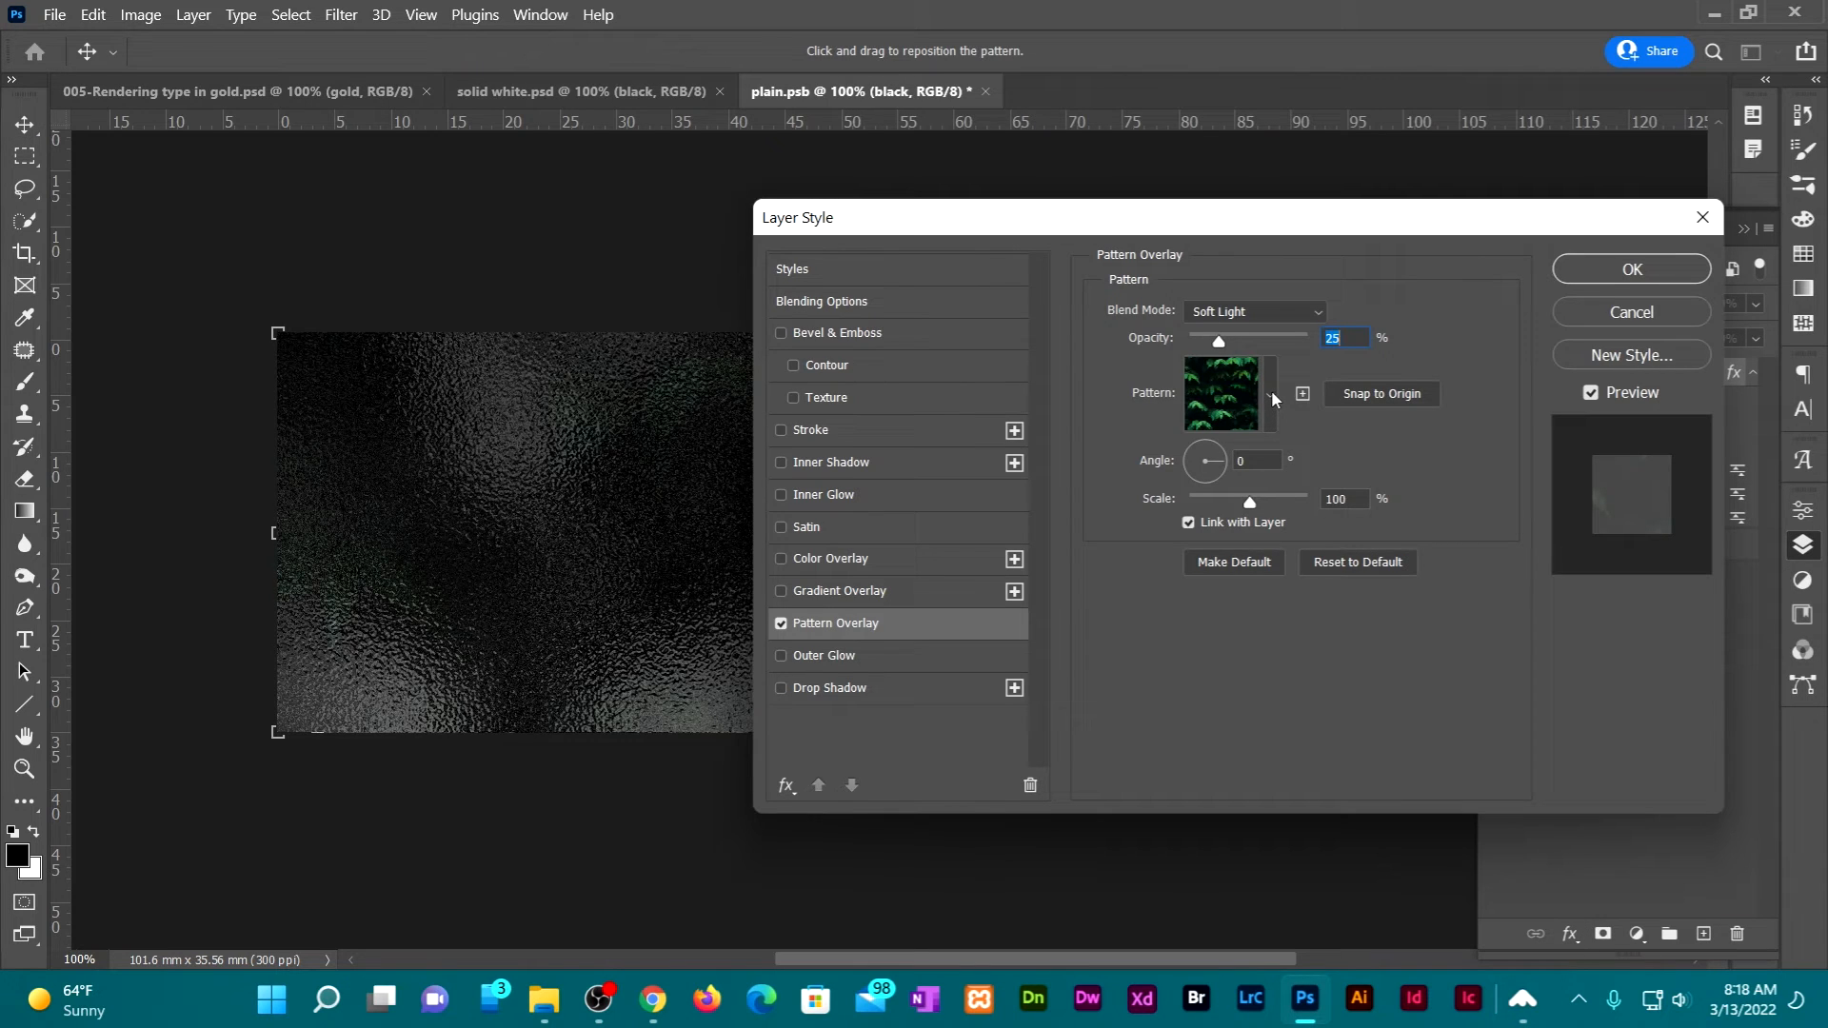
left_click(1271, 395)
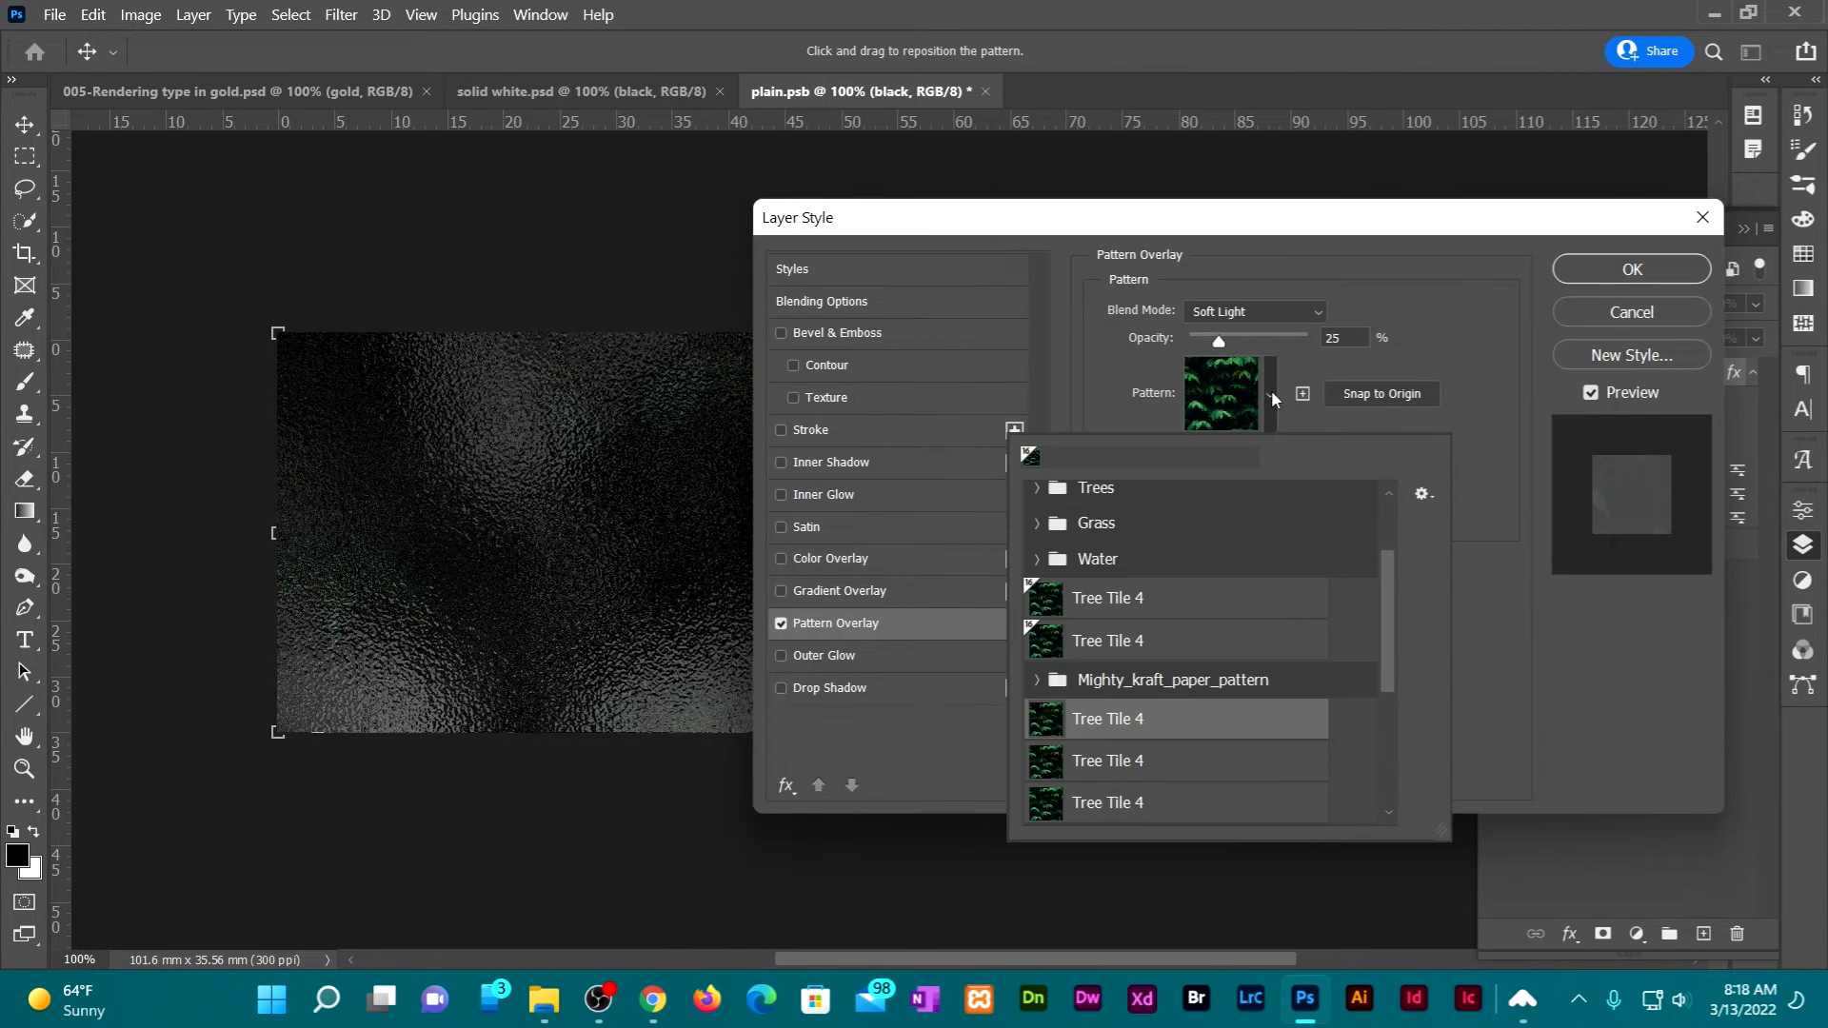
scroll(1387, 516, "up", 1)
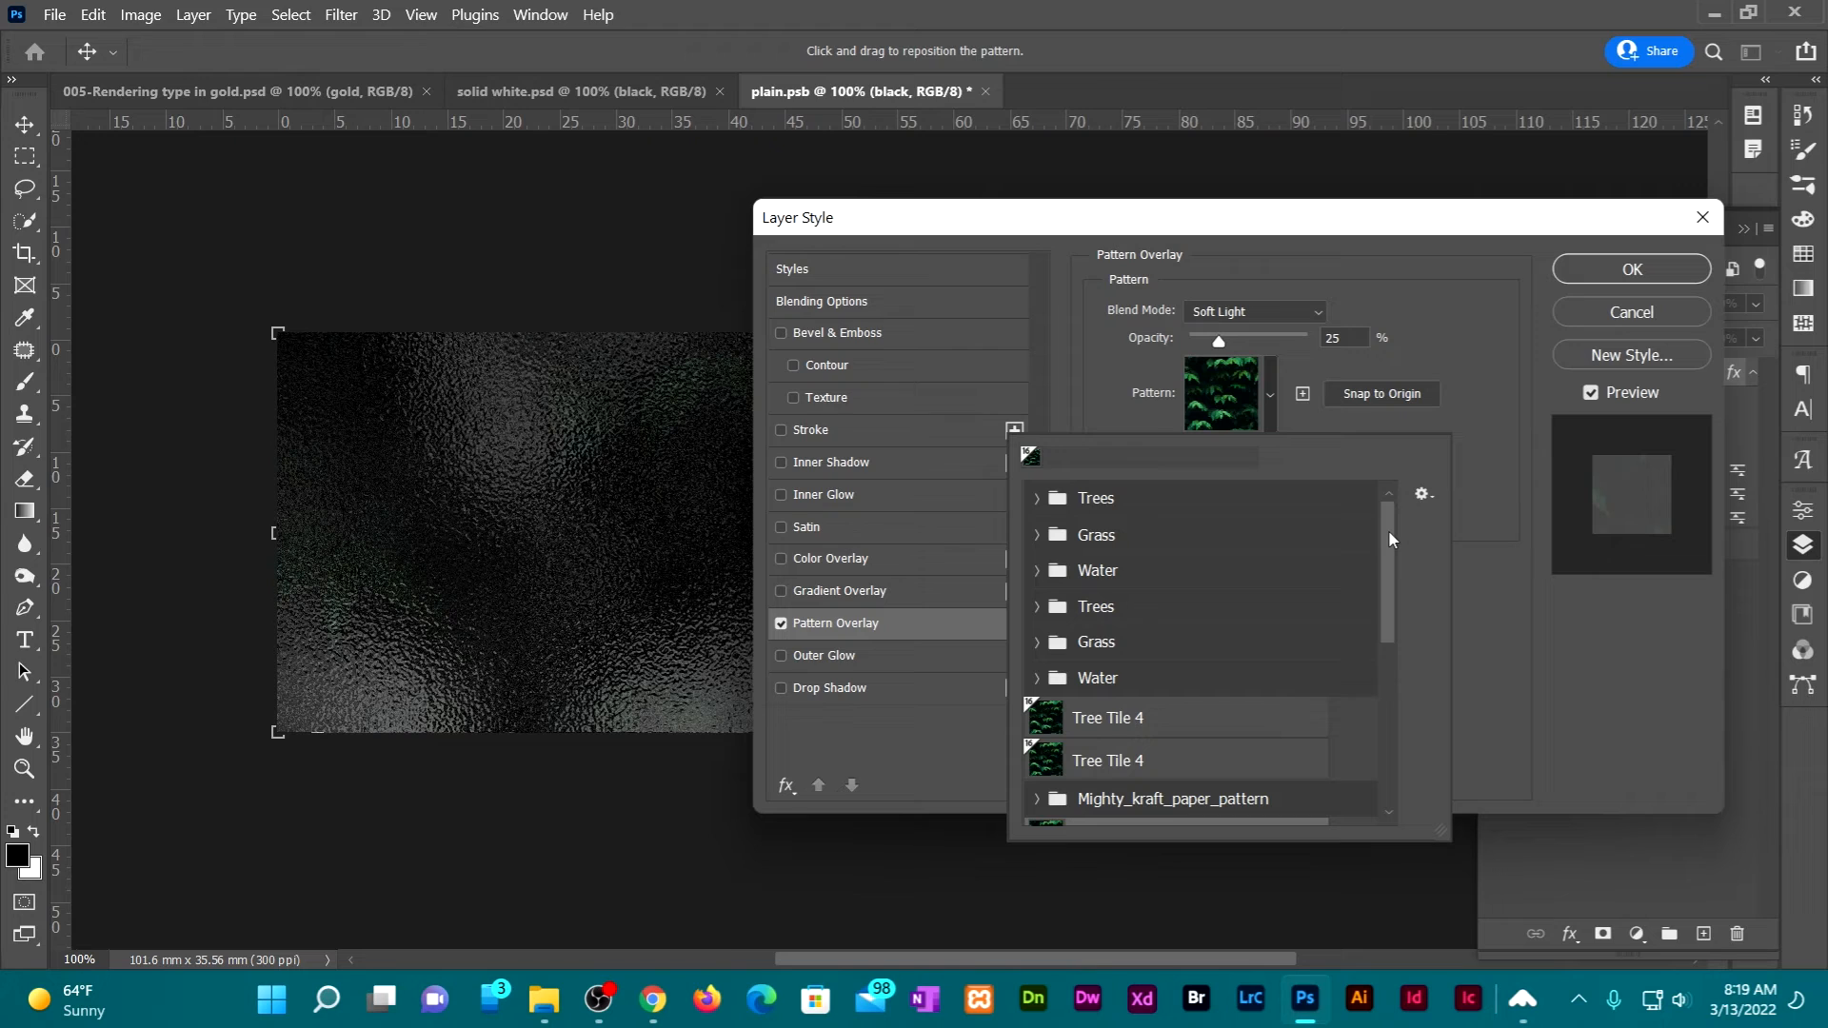
left_click_drag(1388, 535, 1383, 771)
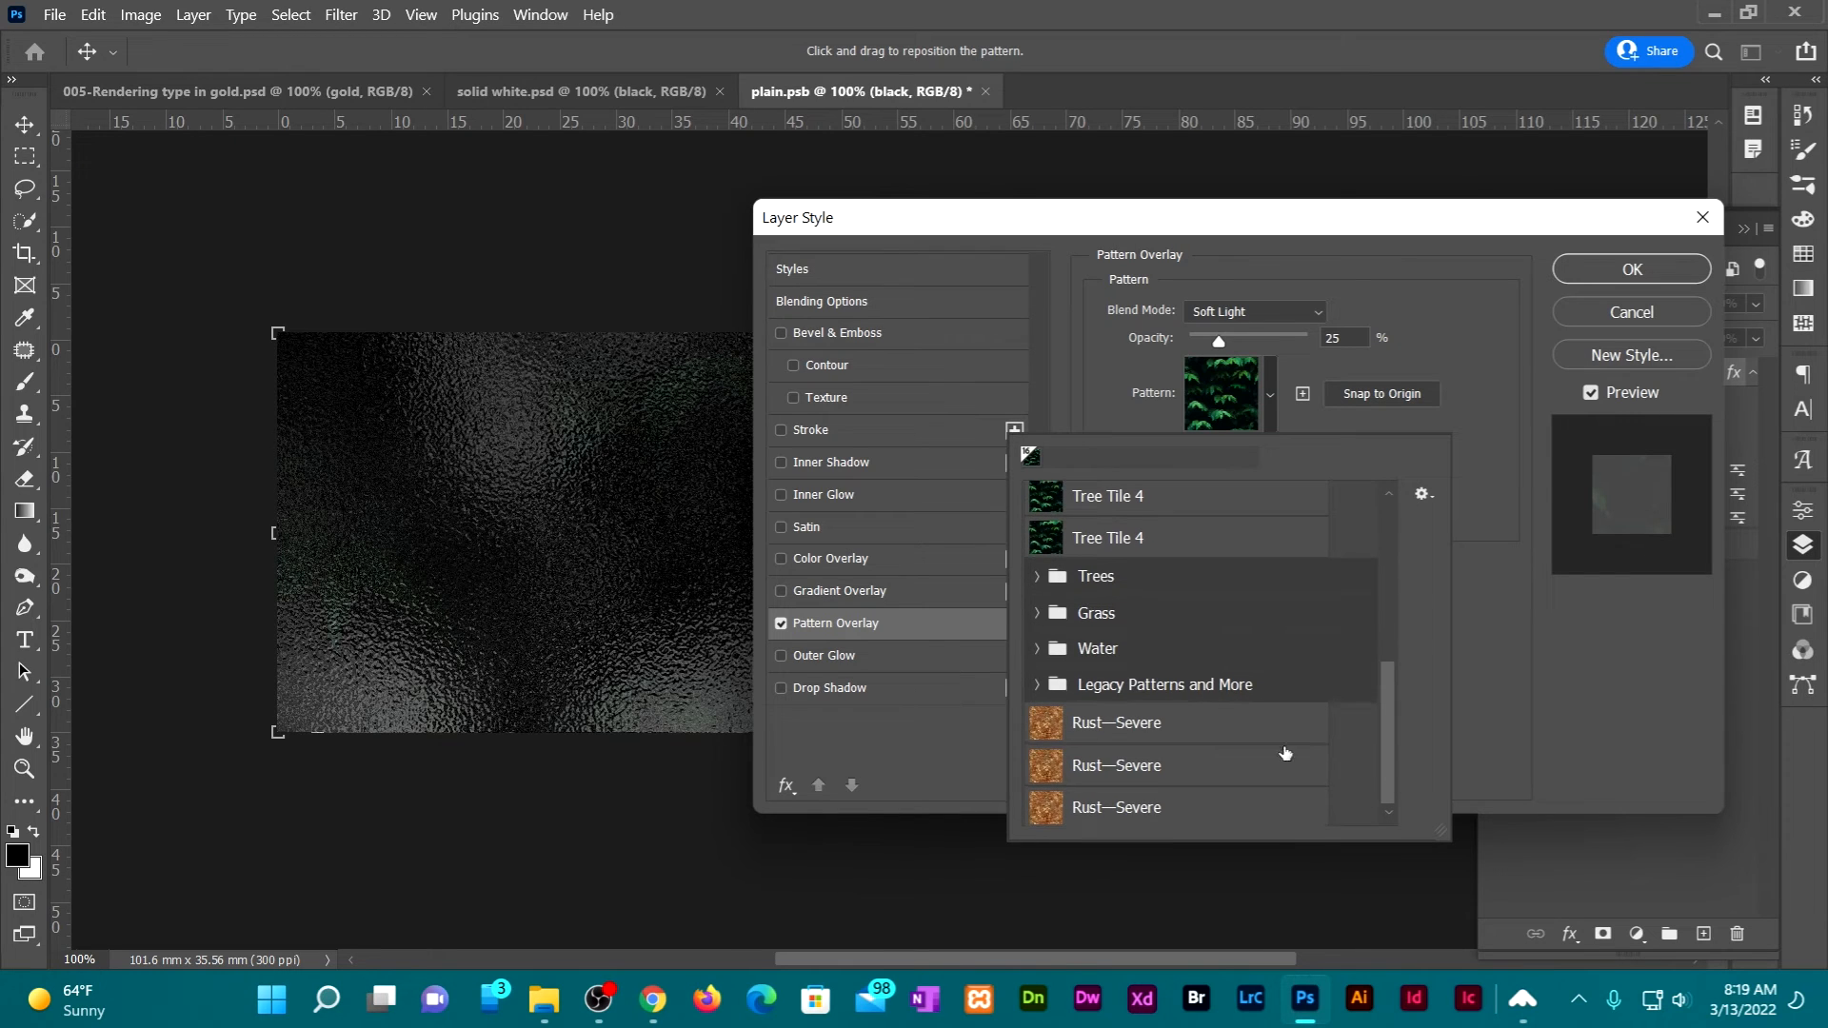
left_click(1037, 685)
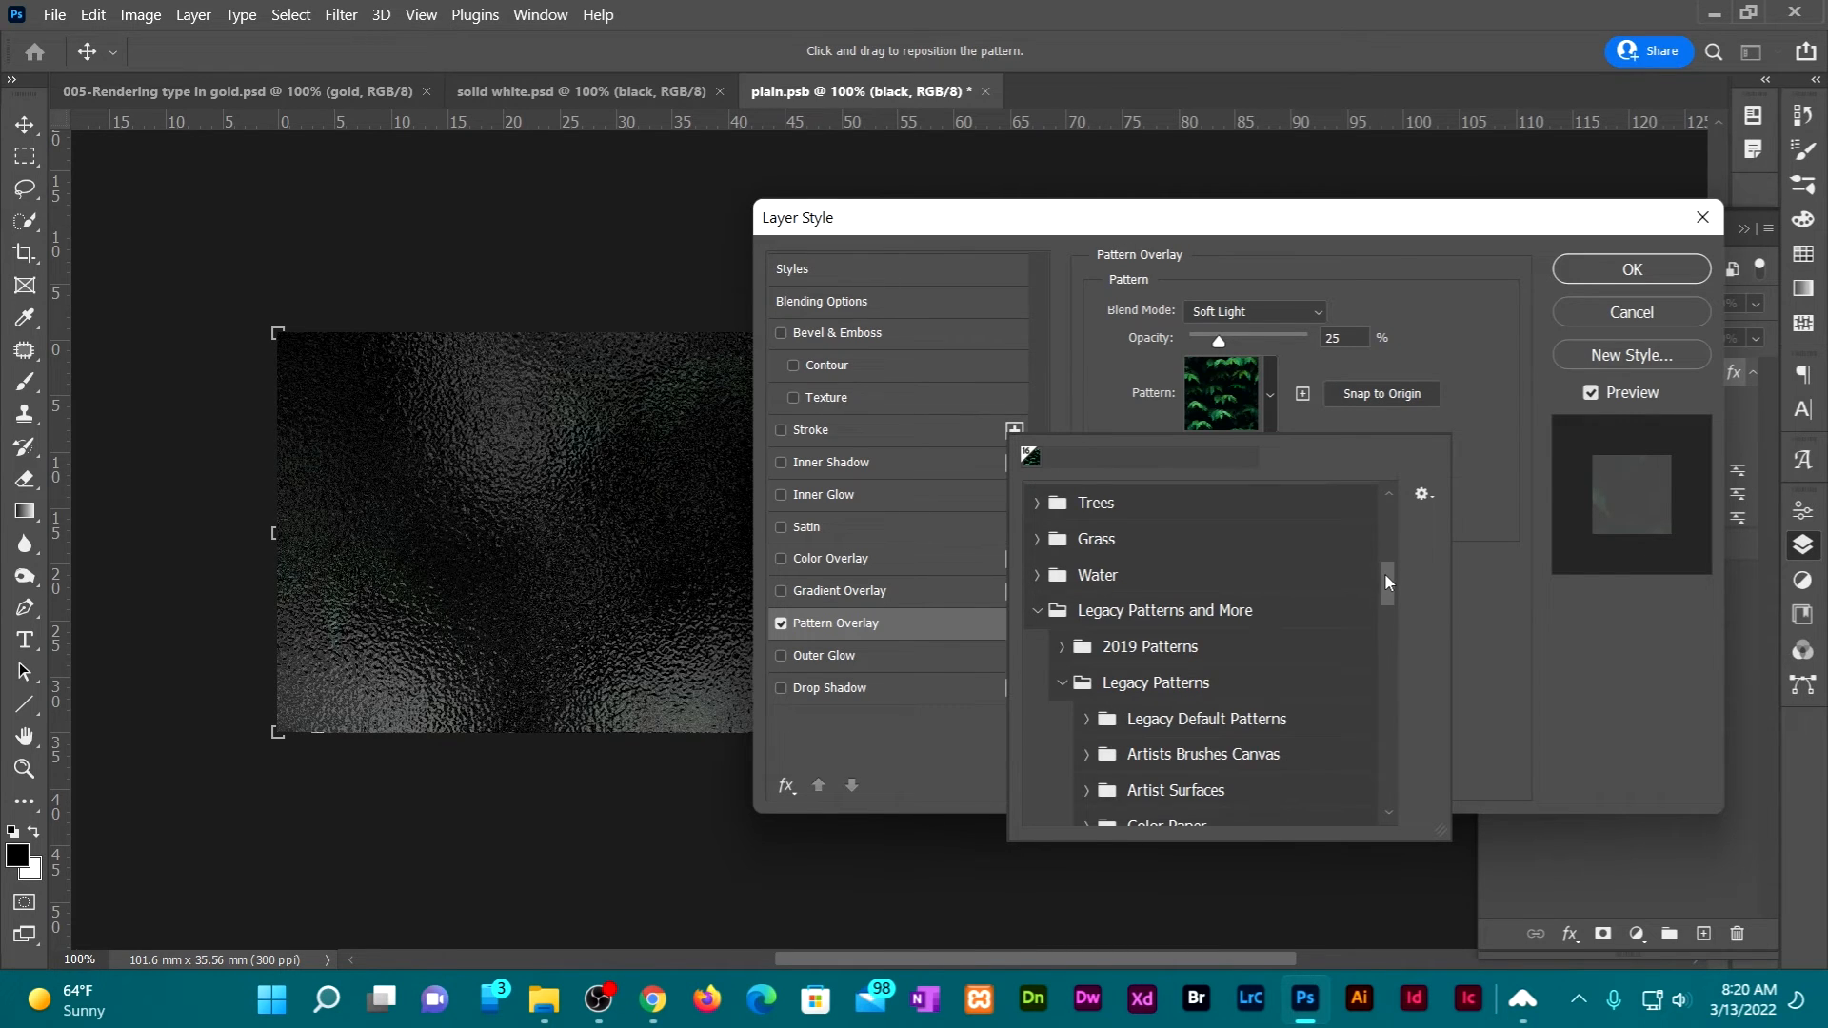
left_click_drag(1384, 573, 1404, 642)
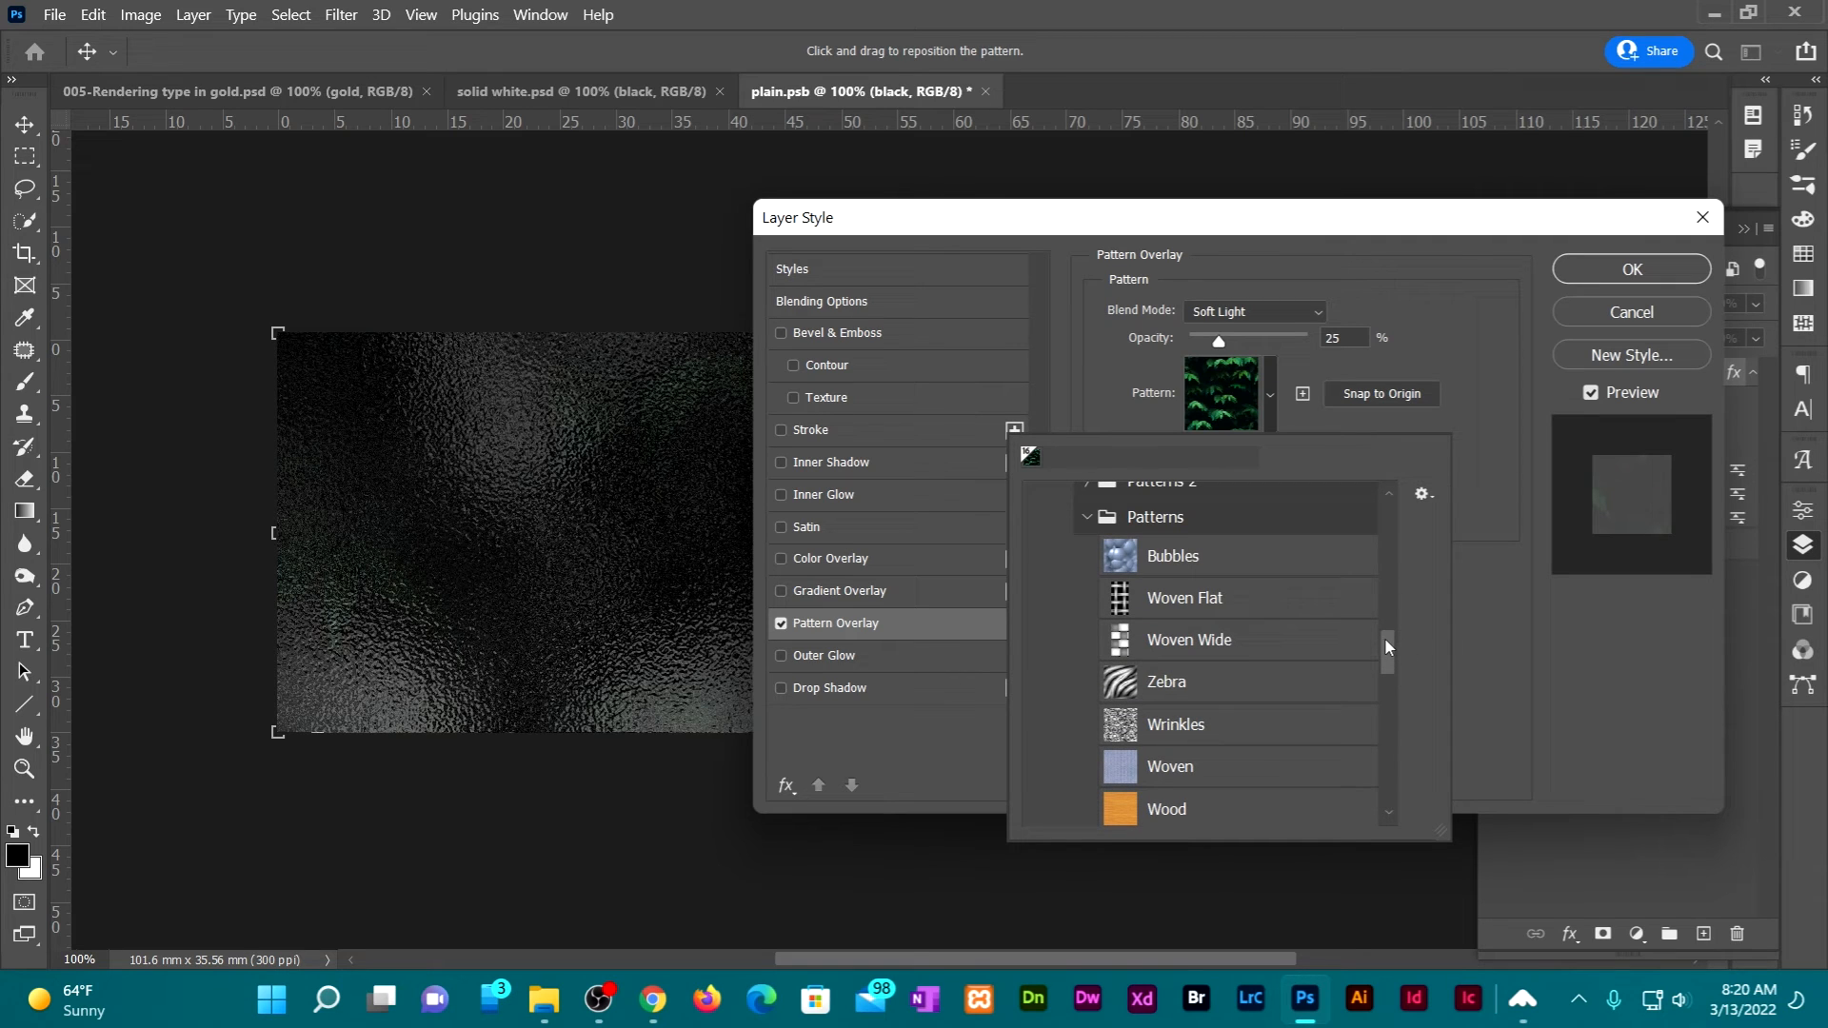
left_click_drag(1385, 637, 1390, 699)
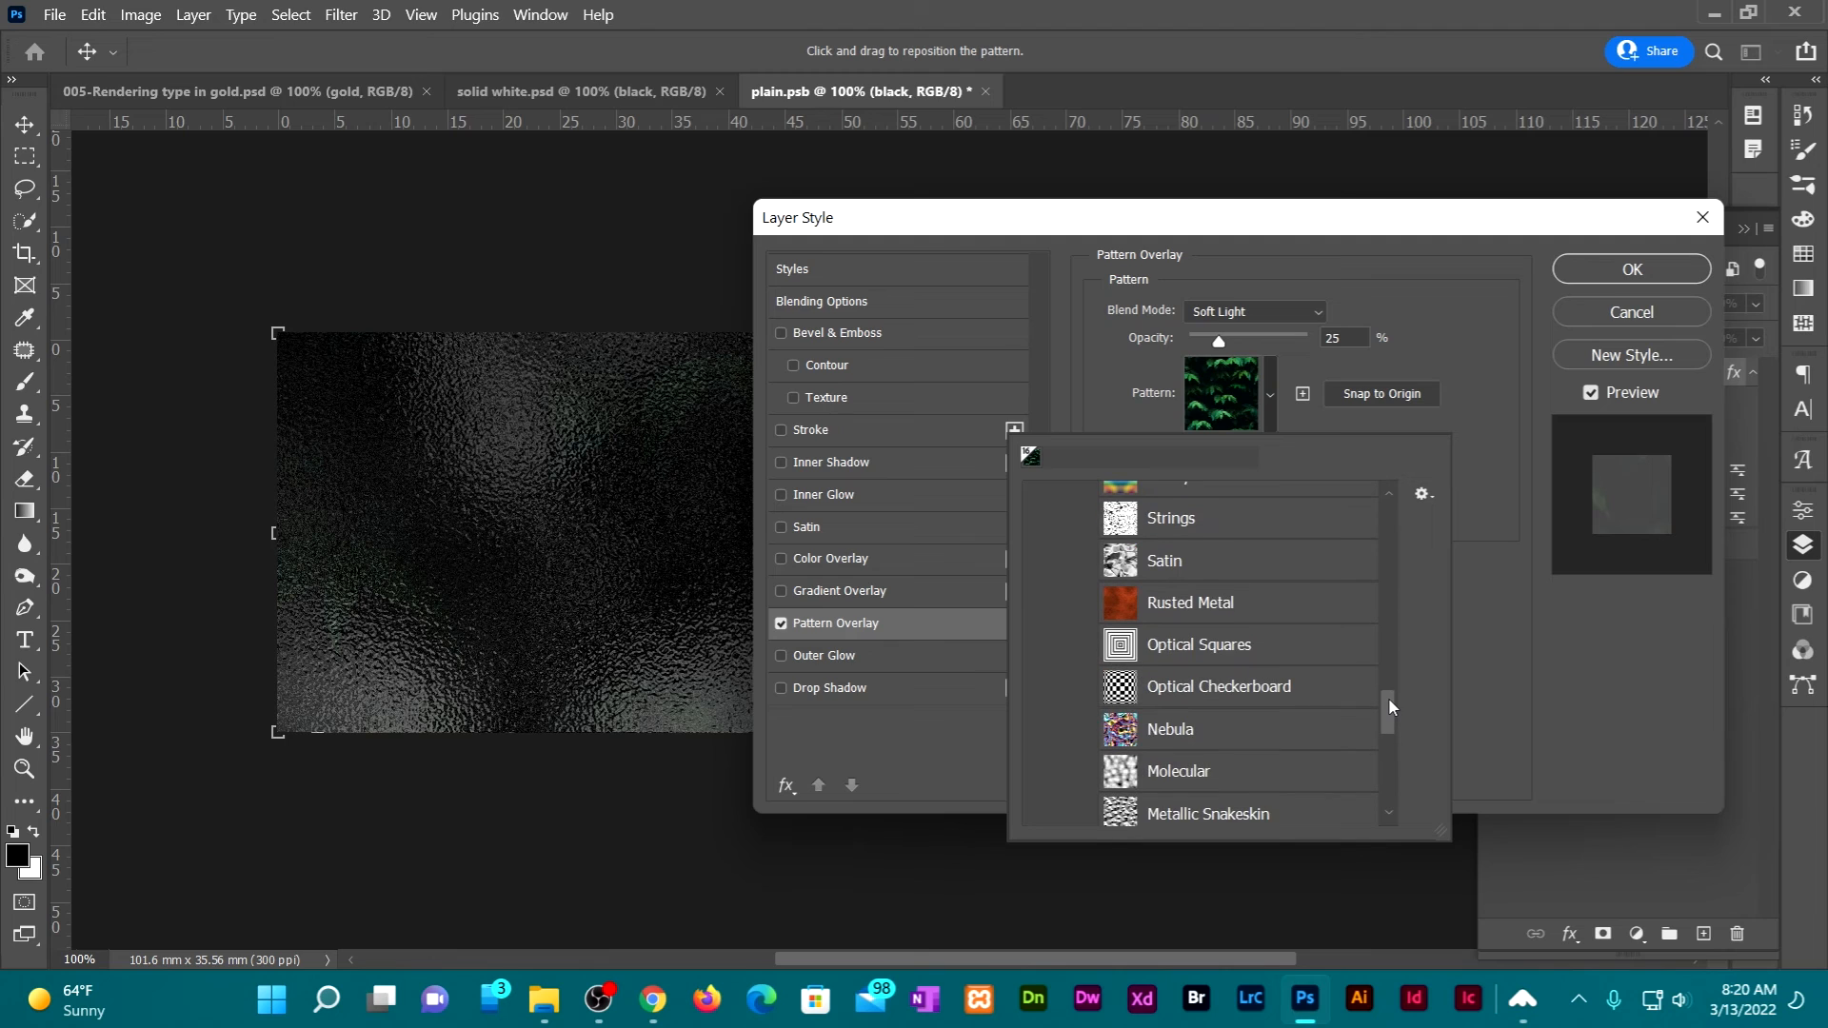
double_click(1159, 614)
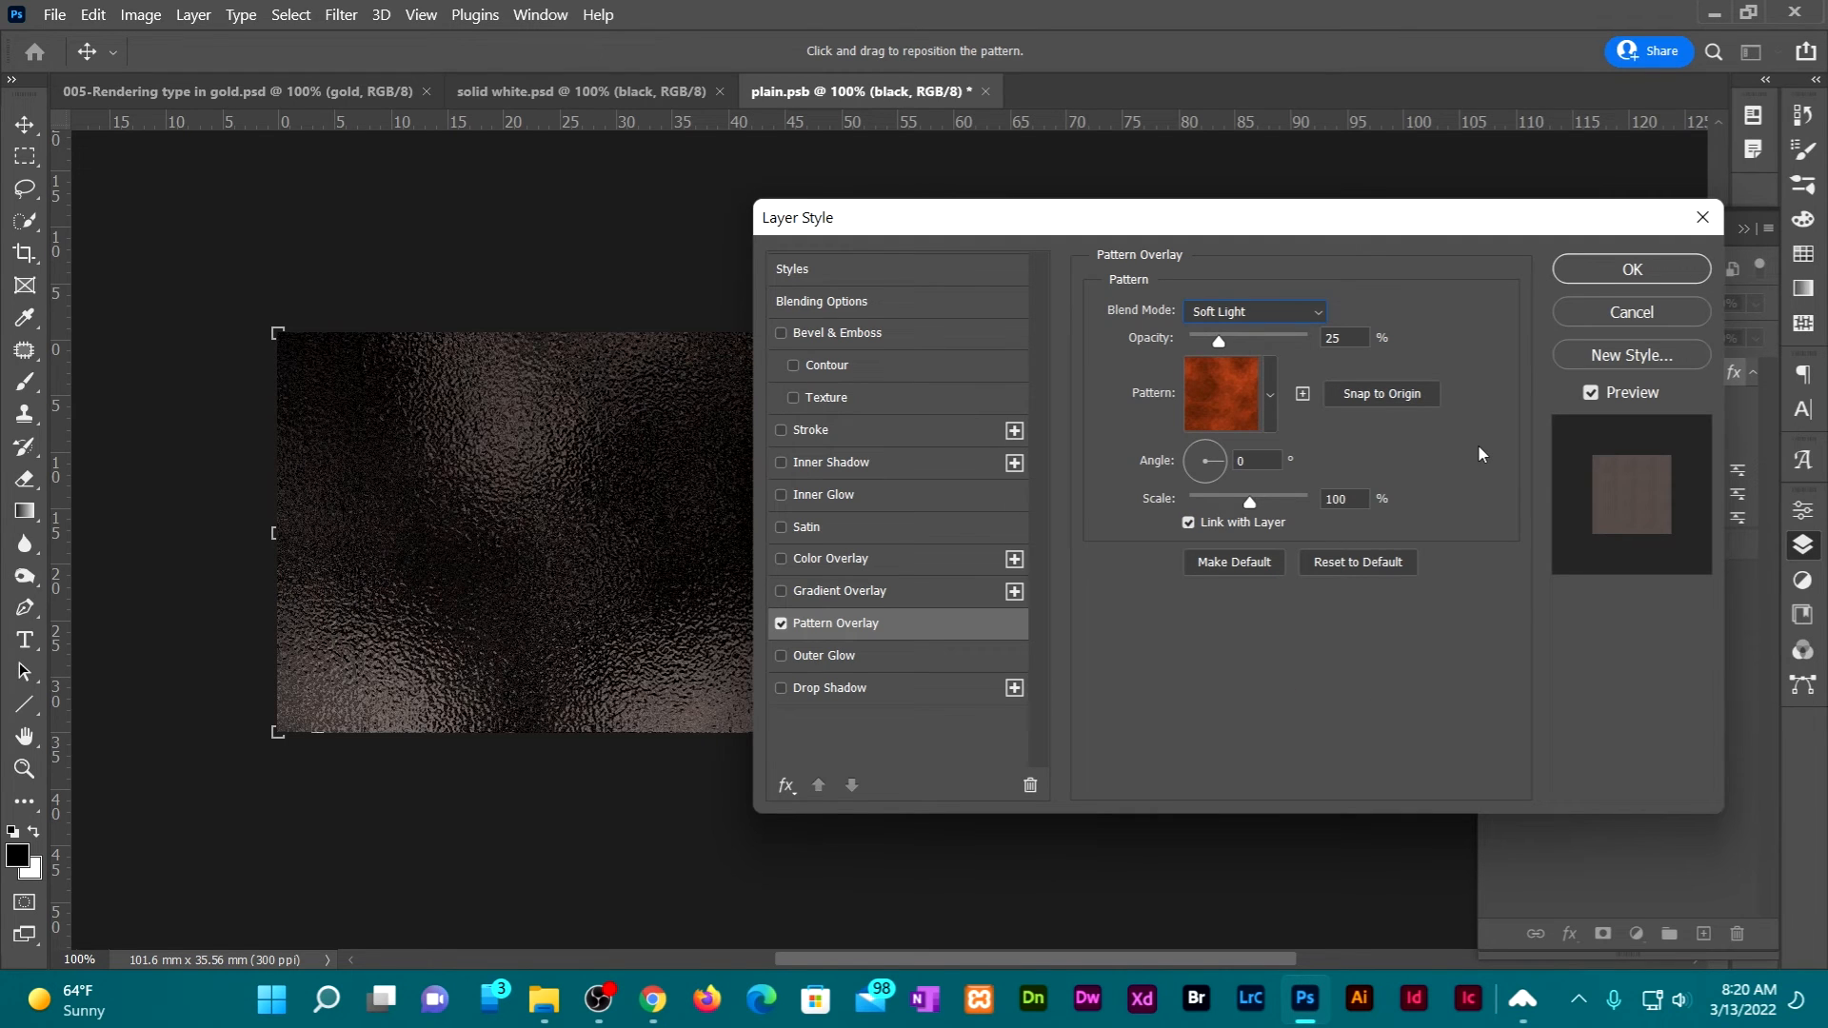
Apply the pattern overlay with the Soft Light blend mode and save plain.psb
left_click(1318, 314)
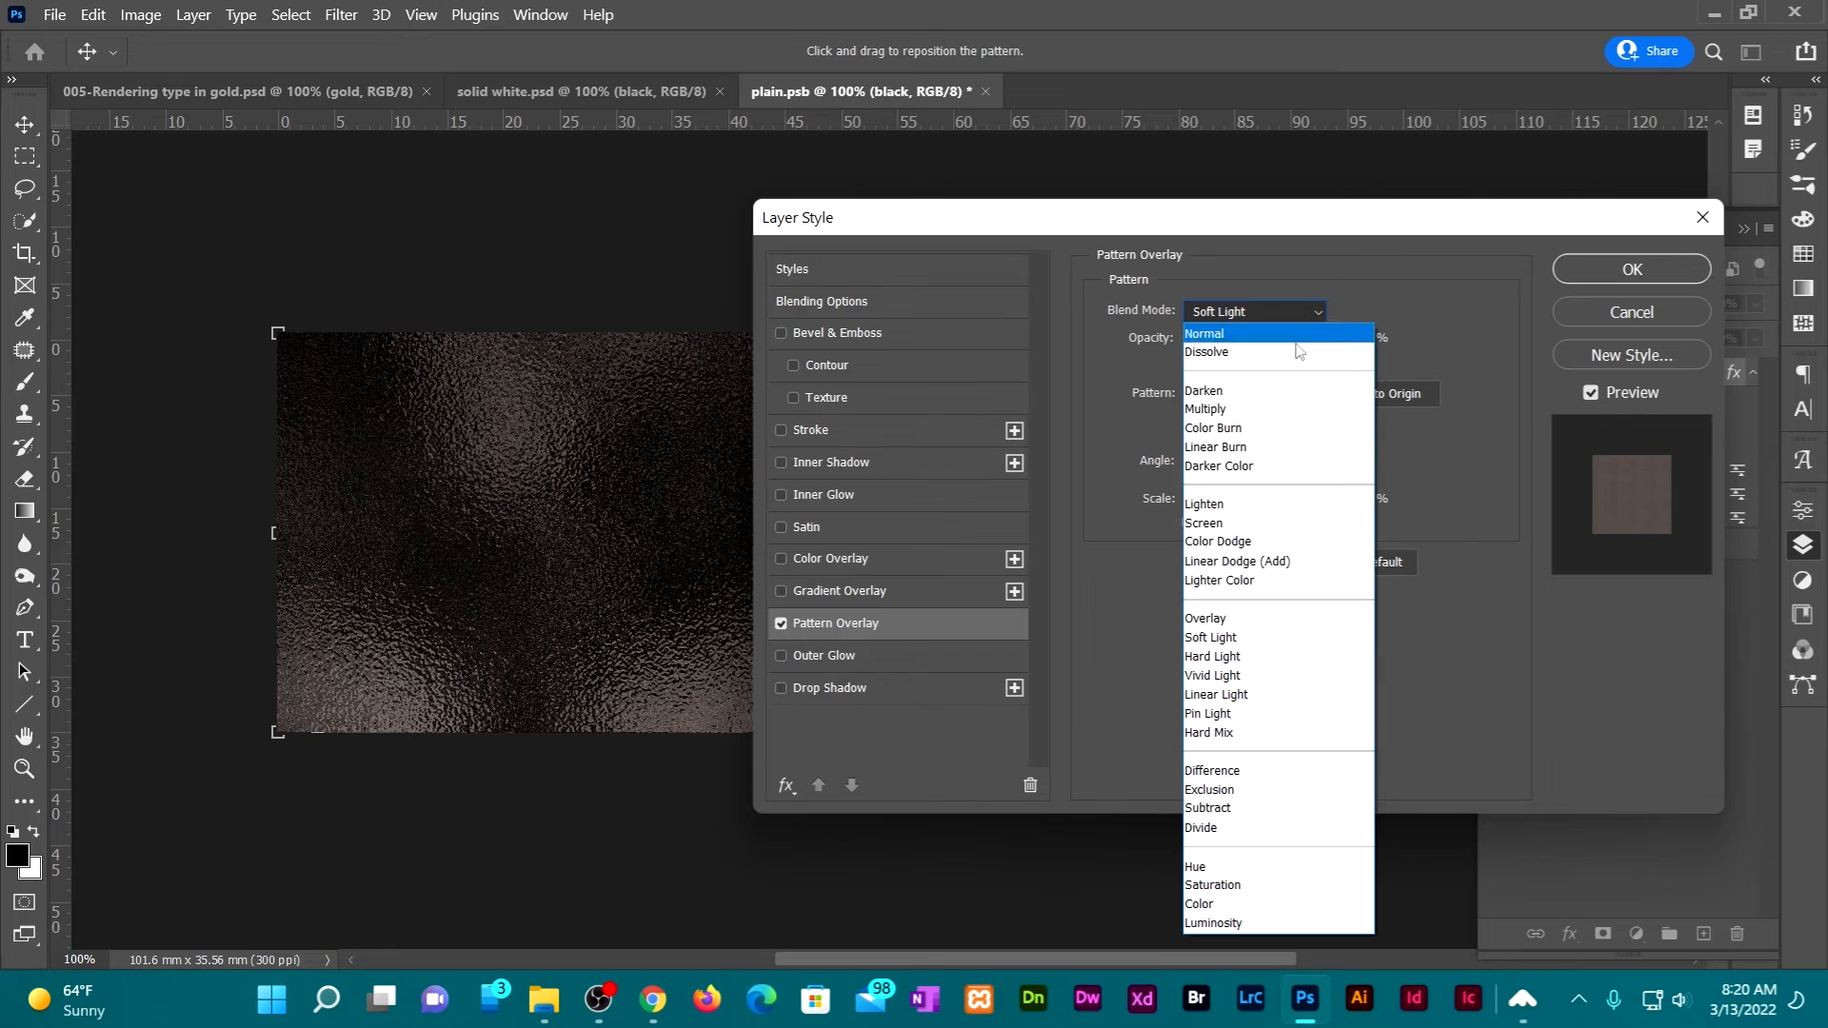
left_click(1252, 636)
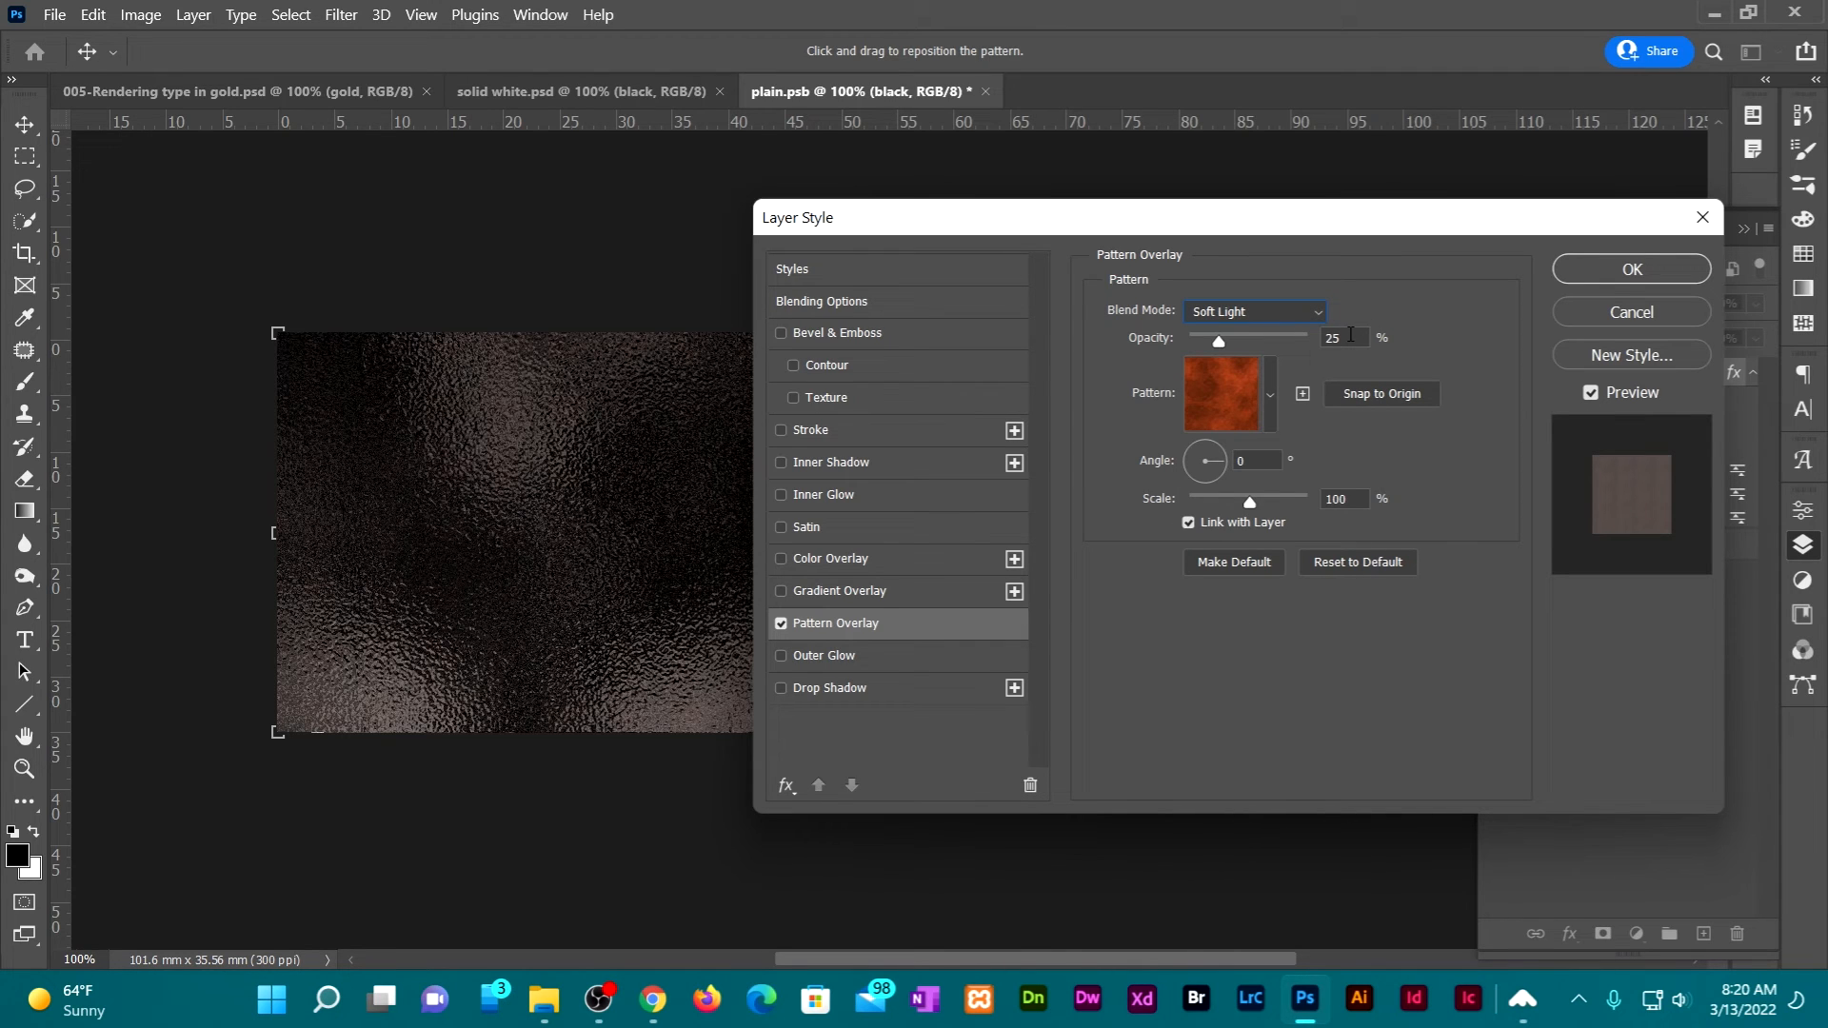
left_click(1632, 271)
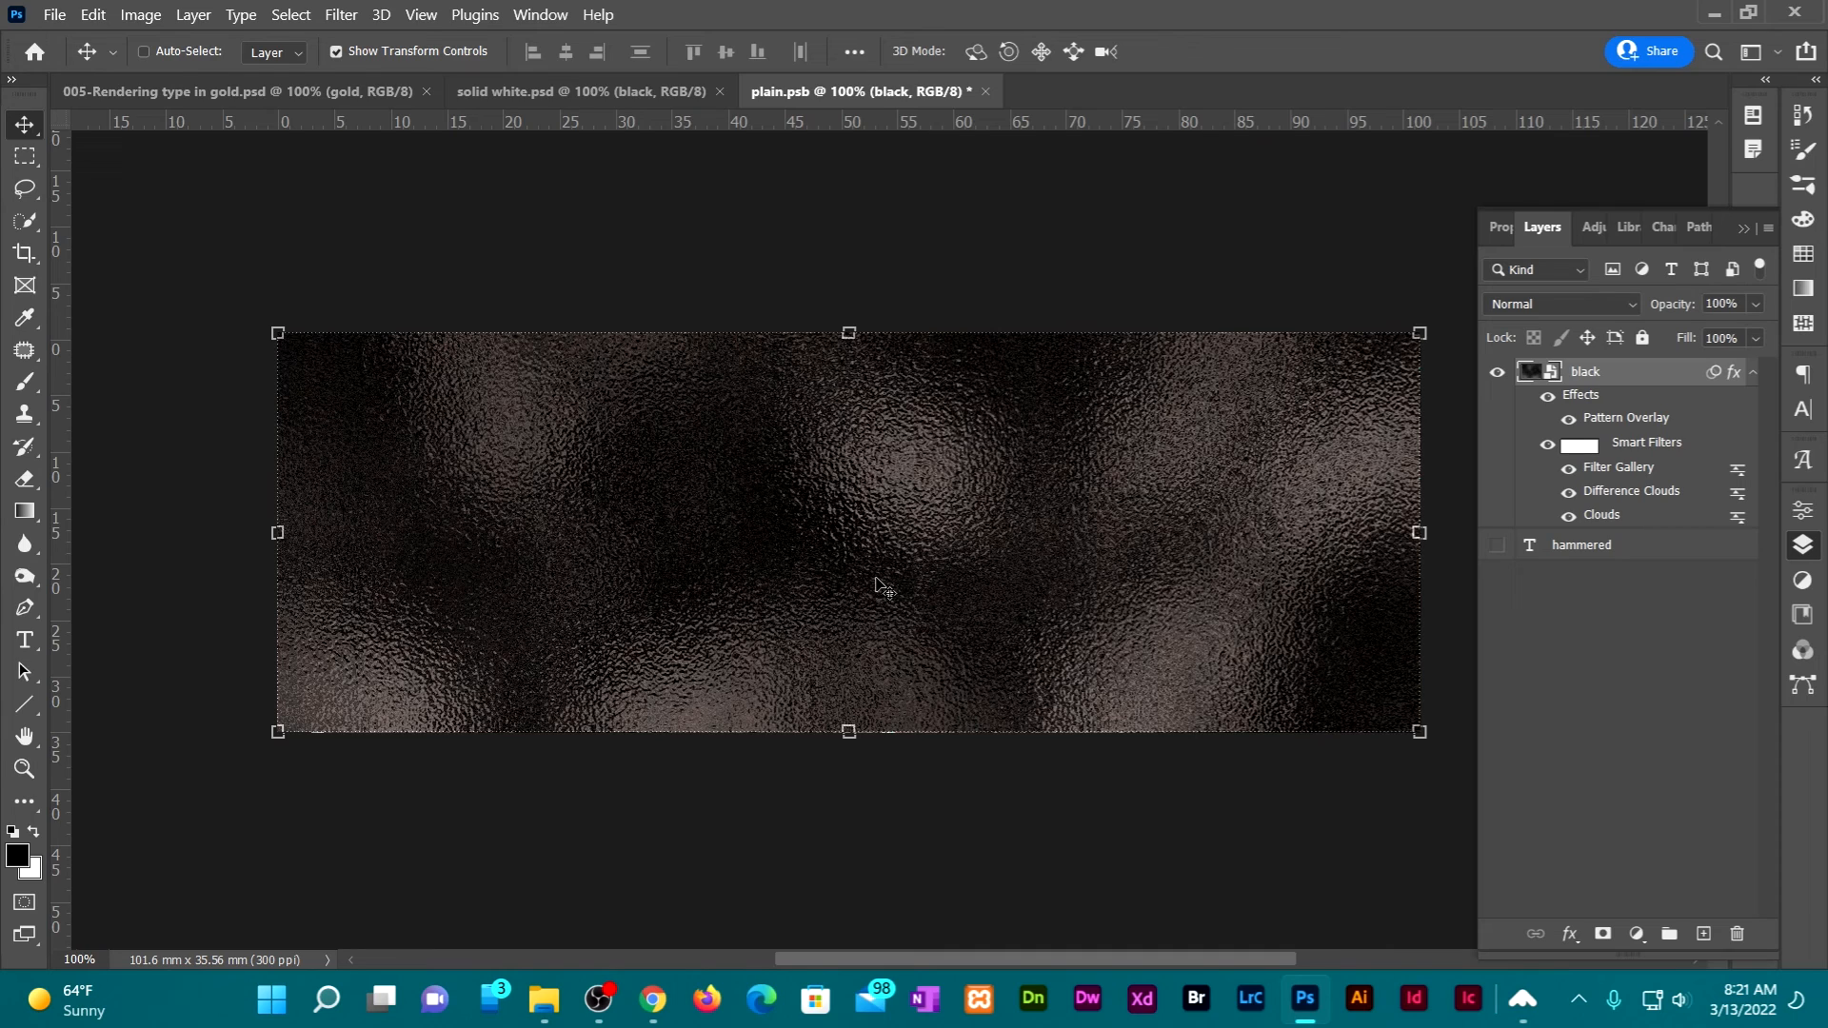
key("ctrl+s")
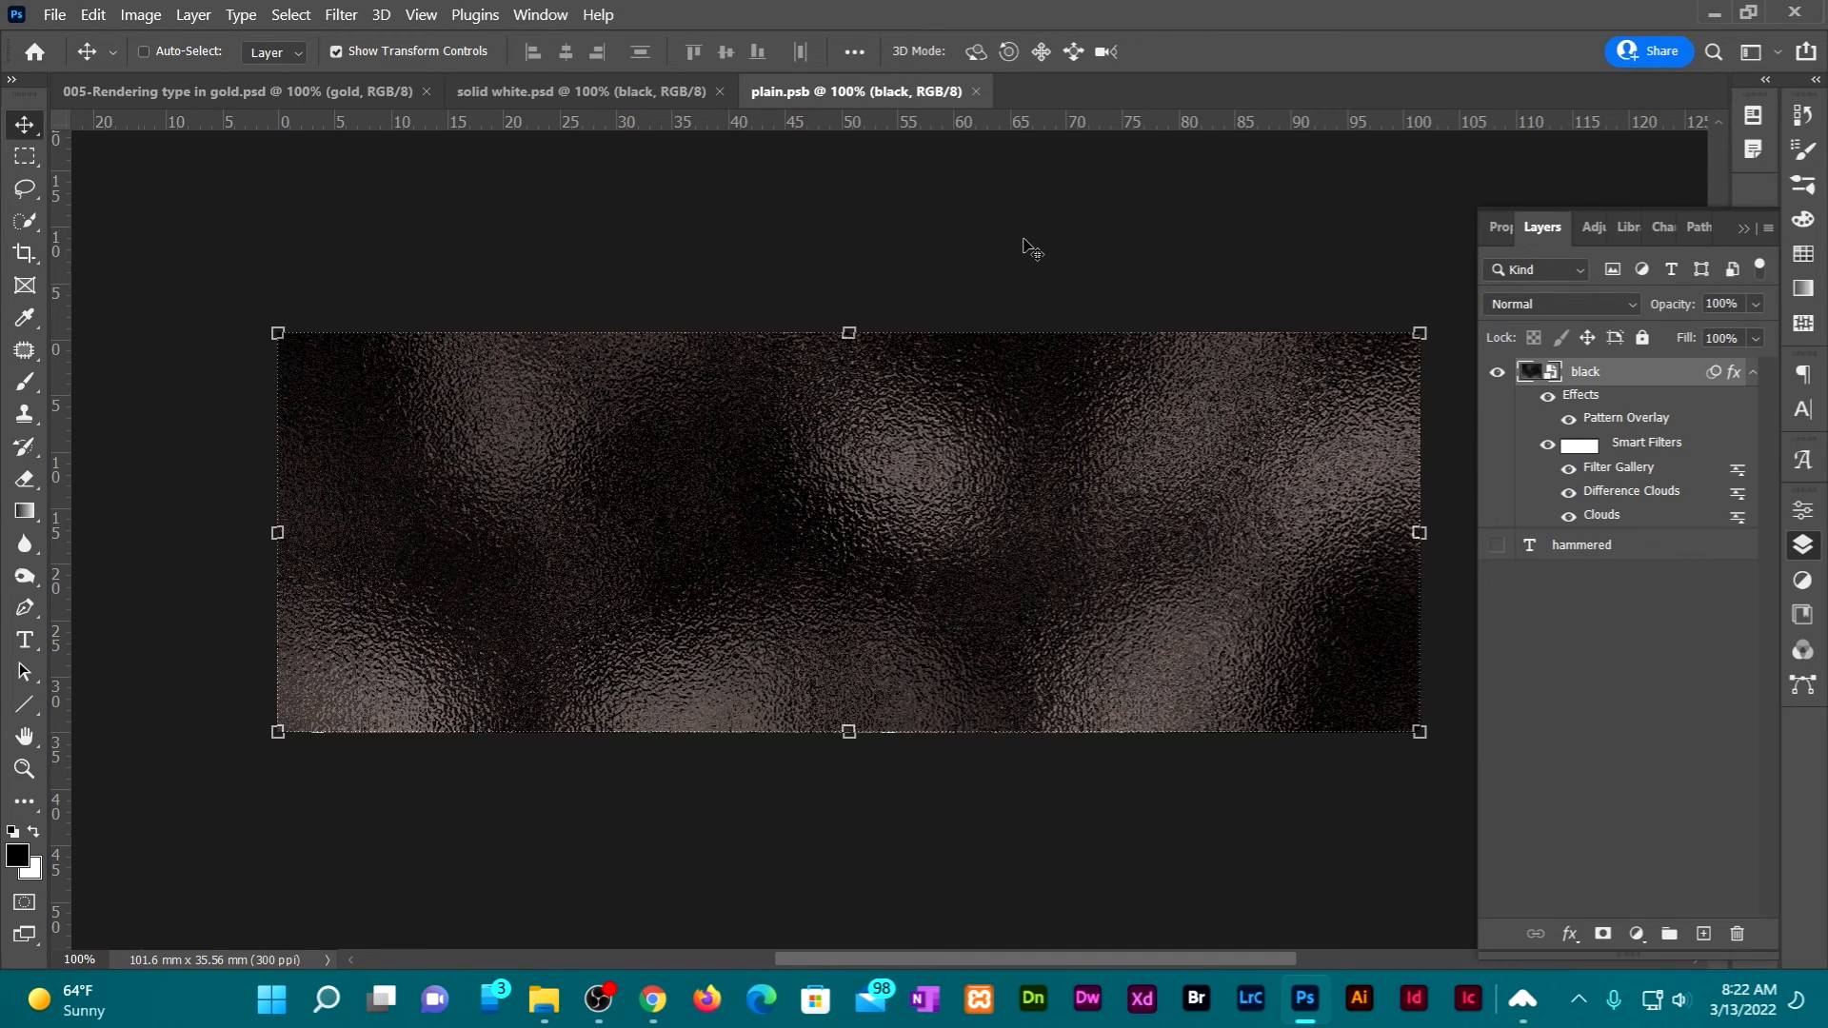